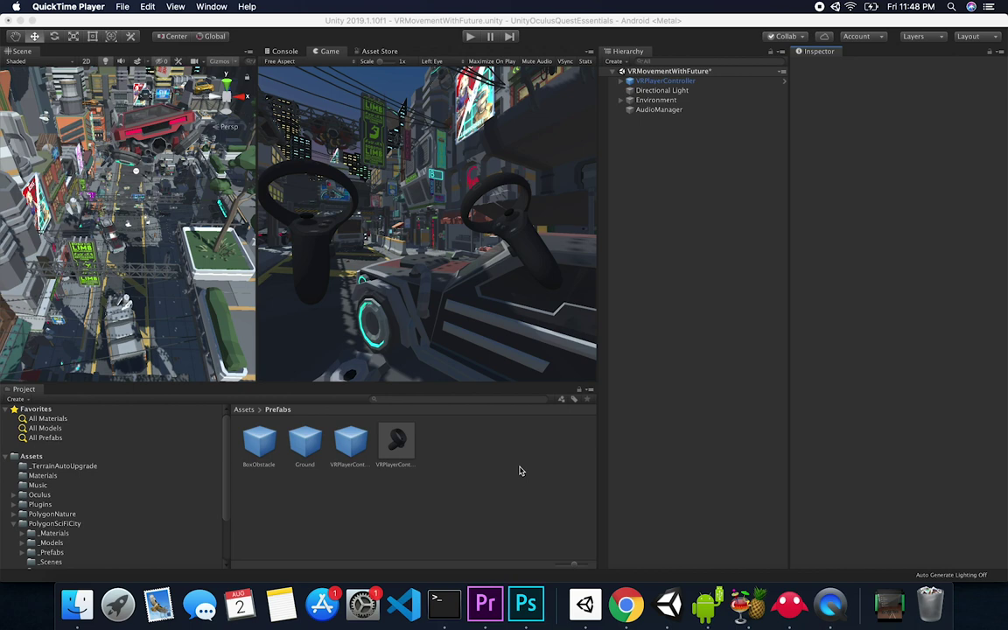
- Switch to Finder, preview the demo video com.oculus.vrshell-20190802-231133.mp4 from the Downloads folder, skipping ahead, and close the window
{"action": "key", "text": "super+Tab"}
{"action": "key", "text": "super+Tab"}
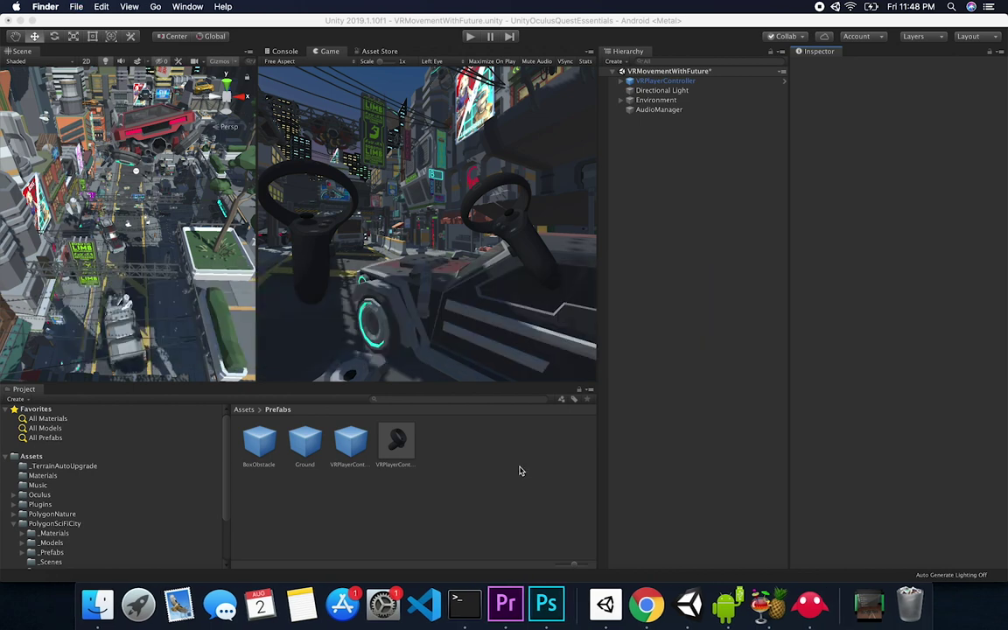
{"action": "key", "text": "super+n"}
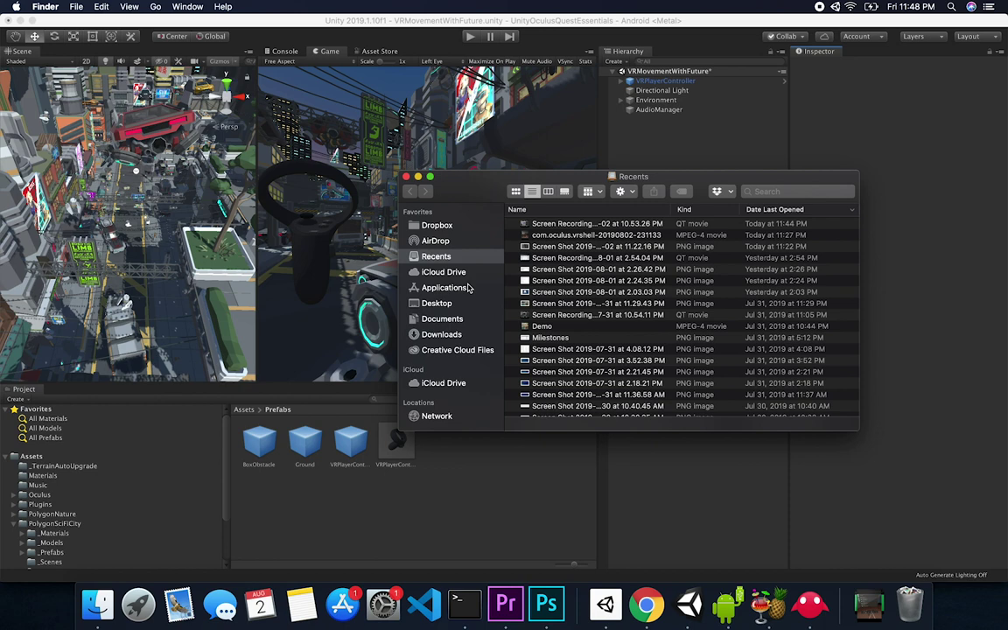
{"action": "left_click", "coordinate": [442, 334]}
{"action": "left_click", "coordinate": [526, 221]}
{"action": "key", "text": "space"}
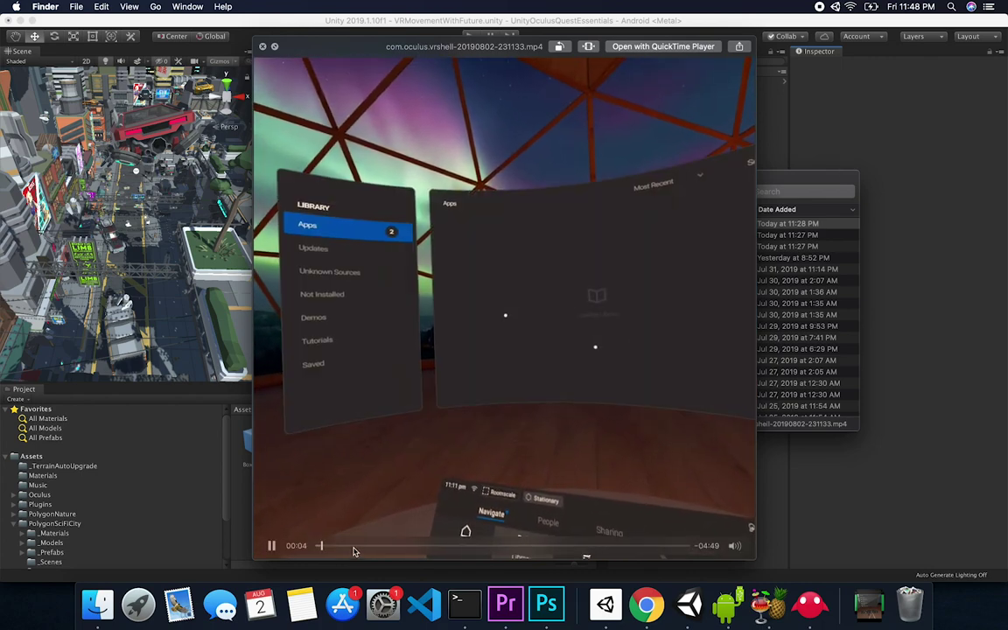
{"action": "left_click", "coordinate": [335, 547]}
{"action": "left_click_drag", "start_coordinate": [336, 547], "coordinate": [362, 546]}
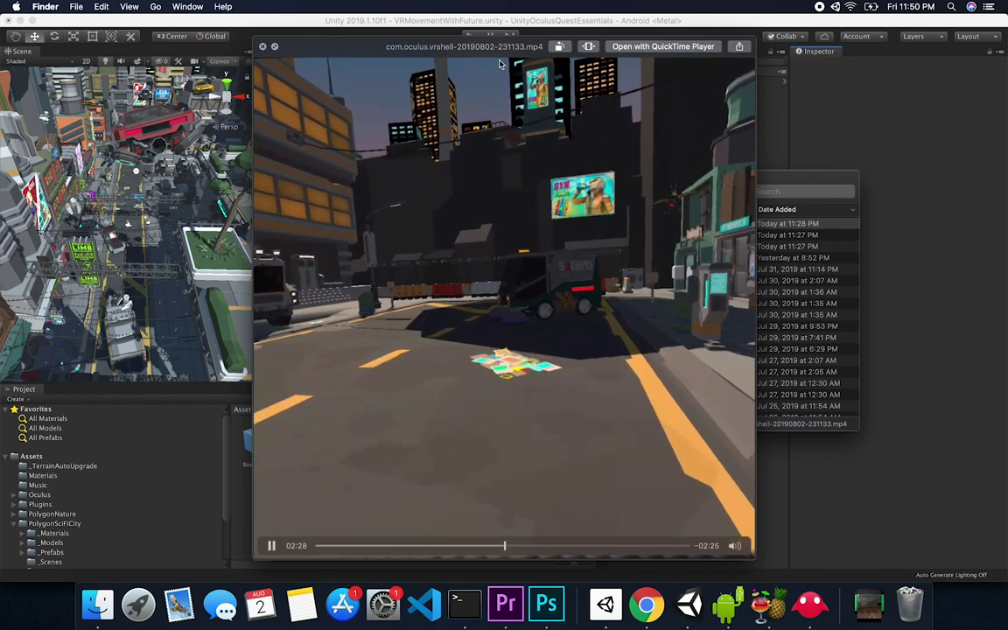
{"action": "key", "text": "space"}
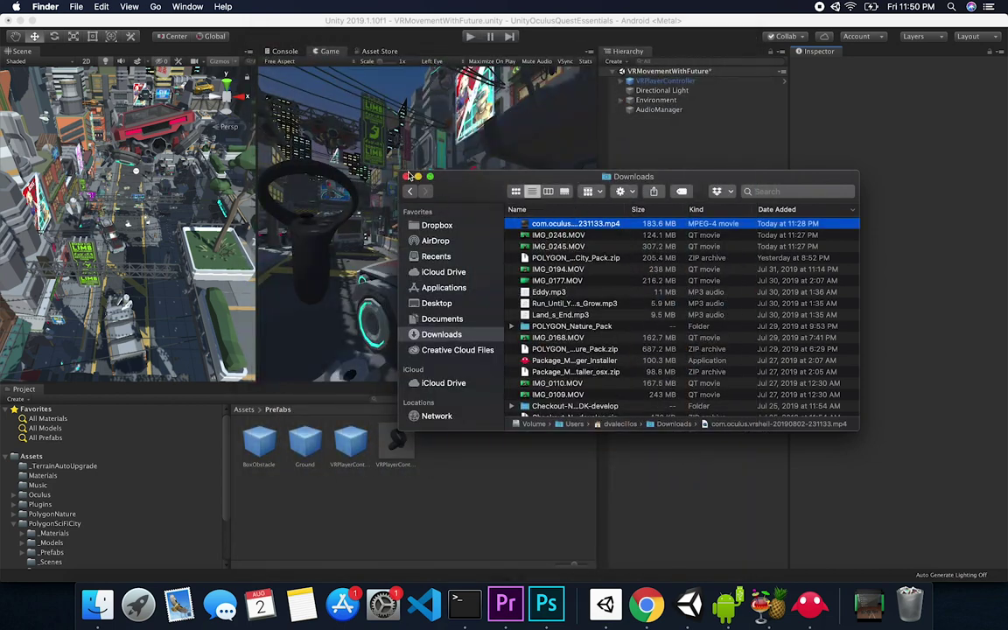
{"action": "key", "text": "super+w"}
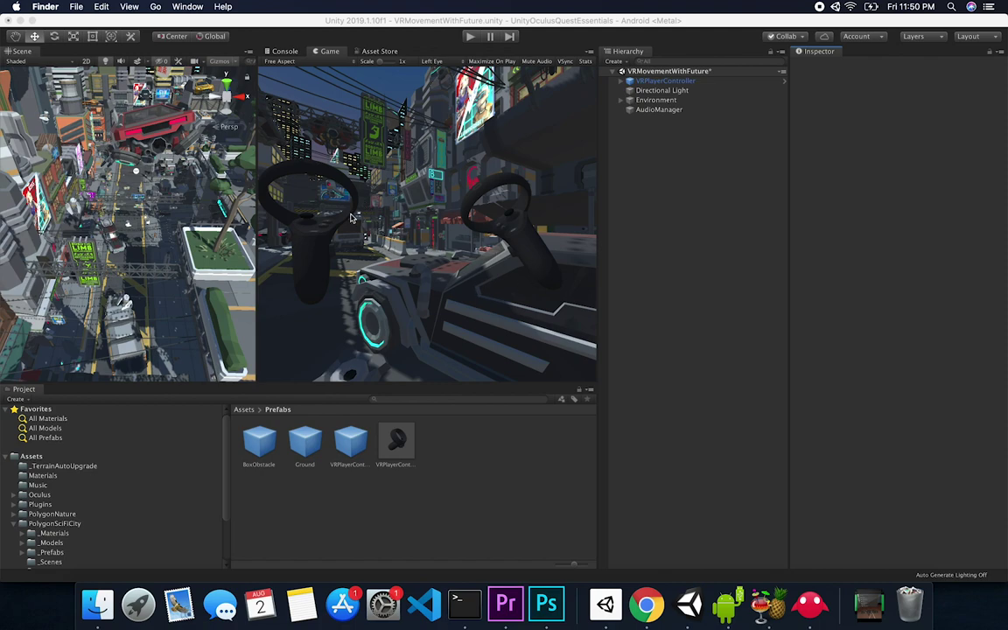
- Enlarge the Scene view and examine the sci-fi city from an overview of the whole environment down to street level
{"action": "left_click_drag", "start_coordinate": [255, 225], "coordinate": [468, 225]}
{"action": "left_click_drag", "start_coordinate": [346, 258], "coordinate": [214, 248], "text": "alt"}
{"action": "scroll", "coordinate": [214, 249], "scroll_direction": "down", "scroll_amount": 10}
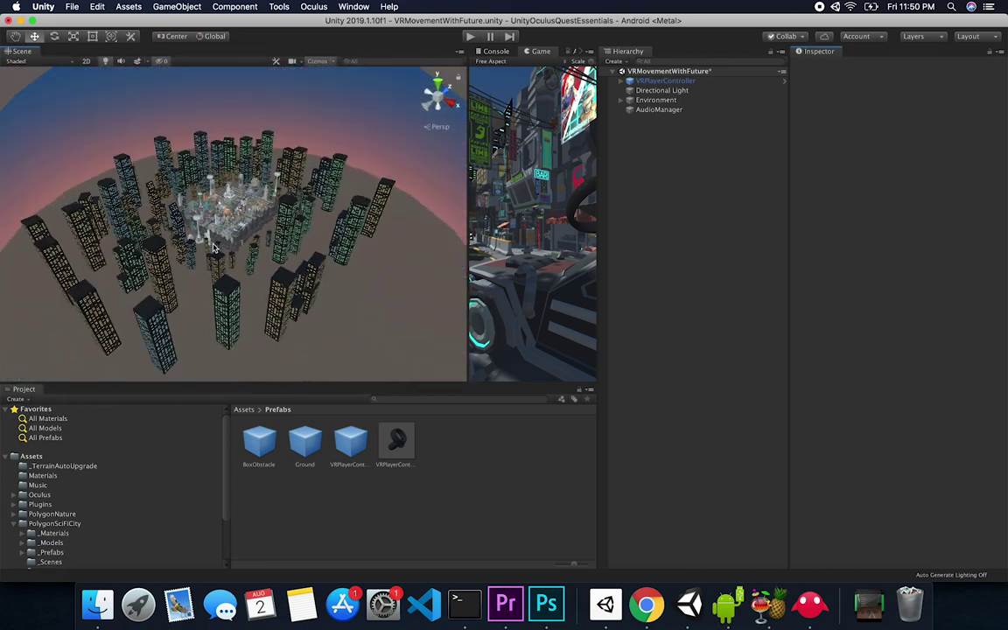
{"action": "scroll", "coordinate": [213, 248], "scroll_direction": "down", "scroll_amount": 4}
{"action": "scroll", "coordinate": [212, 248], "scroll_direction": "up", "scroll_amount": 8}
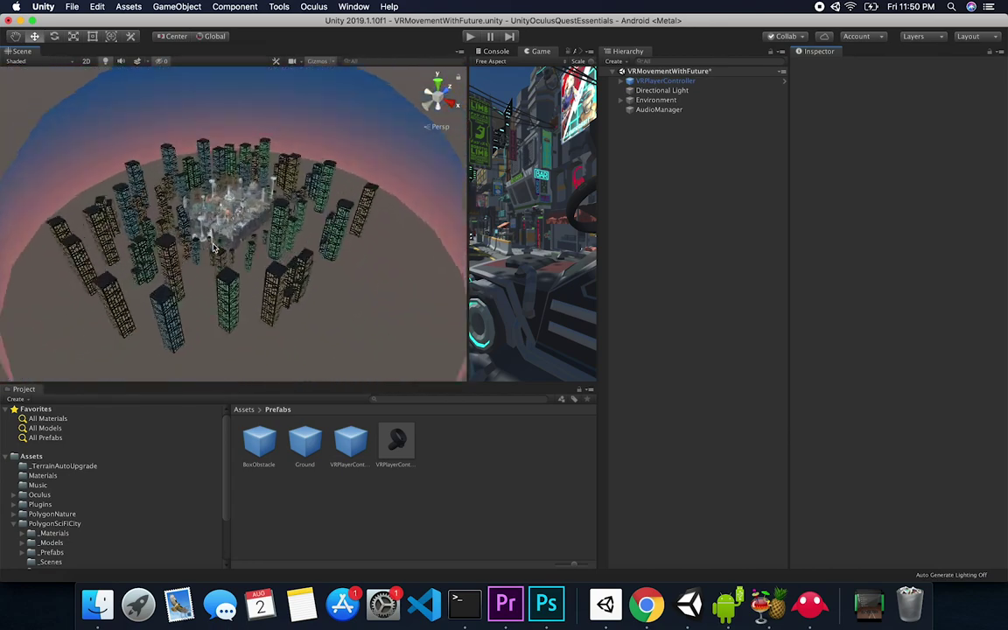
{"action": "scroll", "coordinate": [212, 247], "scroll_direction": "up", "scroll_amount": 10}
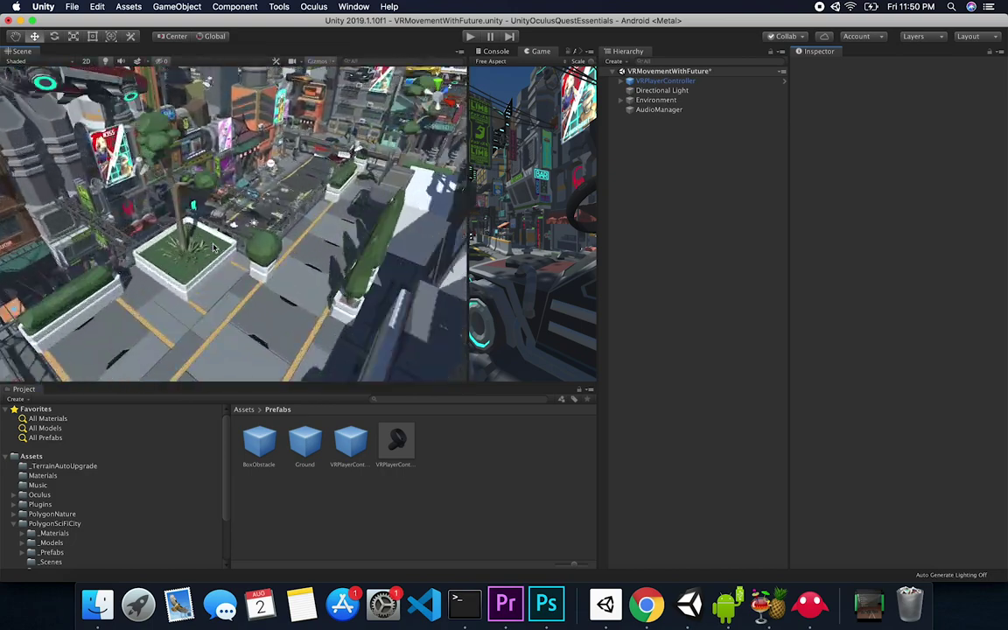
{"action": "scroll", "coordinate": [252, 229], "scroll_direction": "up", "scroll_amount": 10}
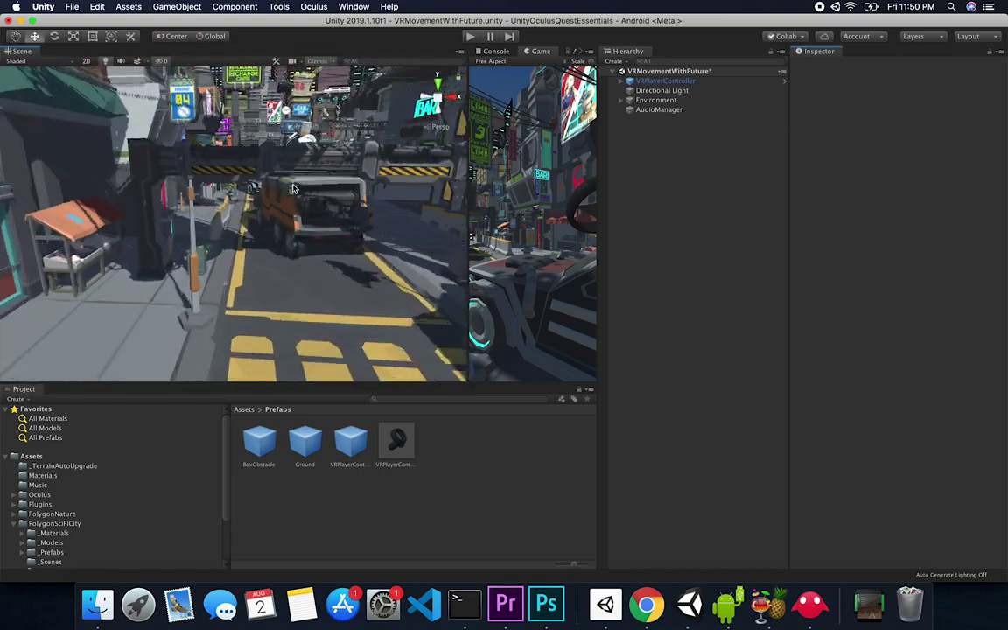
{"action": "middle_click_drag", "start_coordinate": [285, 194], "coordinate": [263, 243]}
{"action": "scroll", "coordinate": [264, 243], "scroll_direction": "up", "scroll_amount": 5}
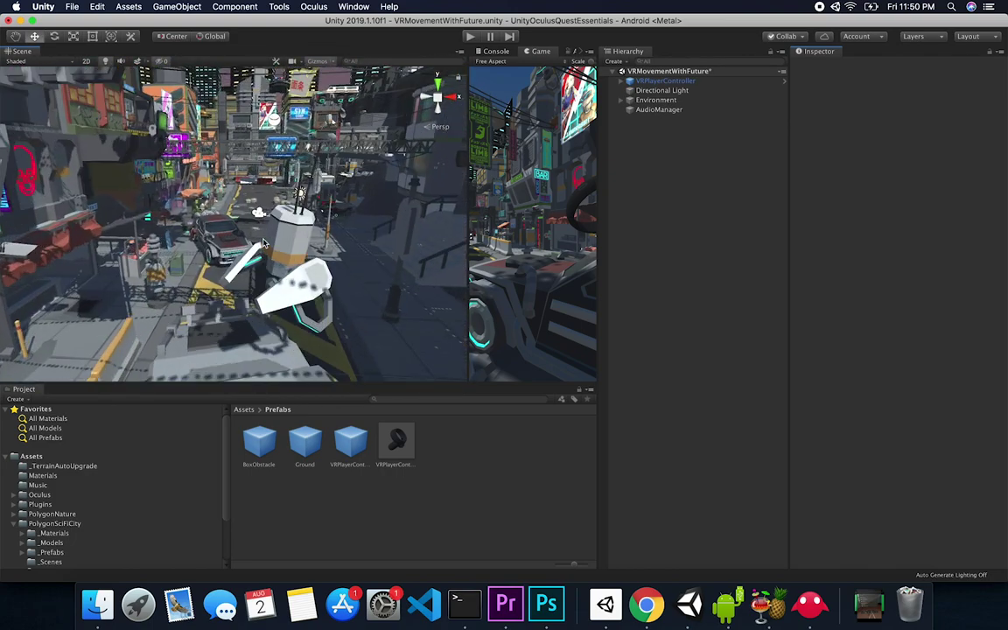
{"action": "right_click_drag", "start_coordinate": [262, 244], "coordinate": [210, 243]}
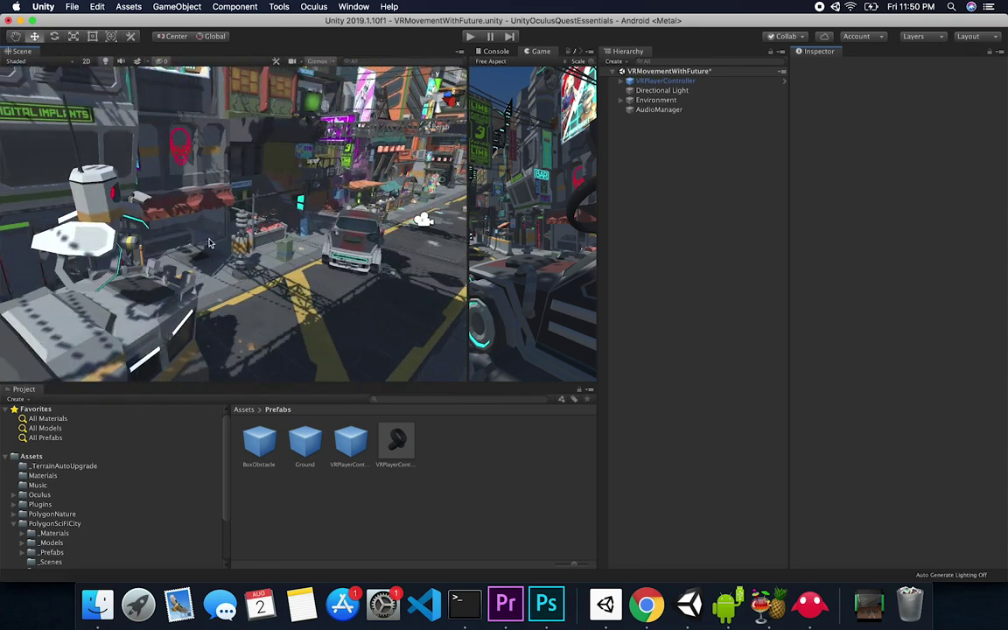
{"action": "middle_click_drag", "start_coordinate": [209, 244], "coordinate": [268, 190]}
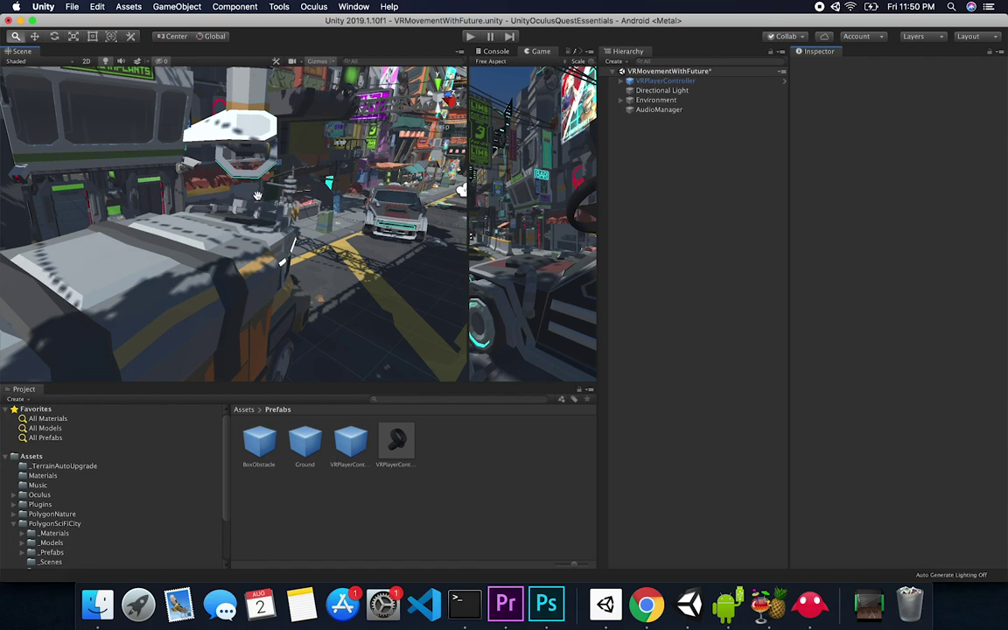
- Inspect the drone near the truck, the parked classic car and the VR player controller in the street scene
{"action": "left_click_drag", "start_coordinate": [268, 191], "coordinate": [105, 203], "text": "alt"}
{"action": "left_click", "coordinate": [44, 206]}
{"action": "key", "text": "f"}
{"action": "left_click_drag", "start_coordinate": [326, 235], "coordinate": [300, 212], "text": "alt"}
{"action": "middle_click_drag", "start_coordinate": [300, 212], "coordinate": [185, 202]}
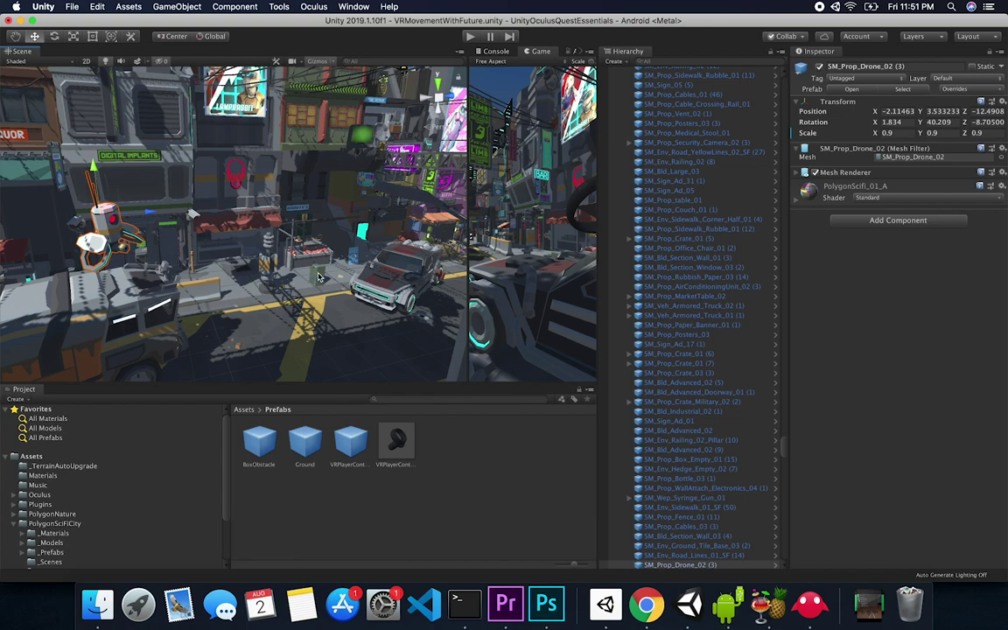
{"action": "middle_click_drag", "start_coordinate": [356, 298], "coordinate": [298, 283]}
{"action": "left_click", "coordinate": [299, 282]}
{"action": "key", "text": "f"}
{"action": "left_click_drag", "start_coordinate": [299, 282], "coordinate": [207, 219], "text": "alt"}
{"action": "scroll", "coordinate": [362, 244], "scroll_direction": "up", "scroll_amount": 5}
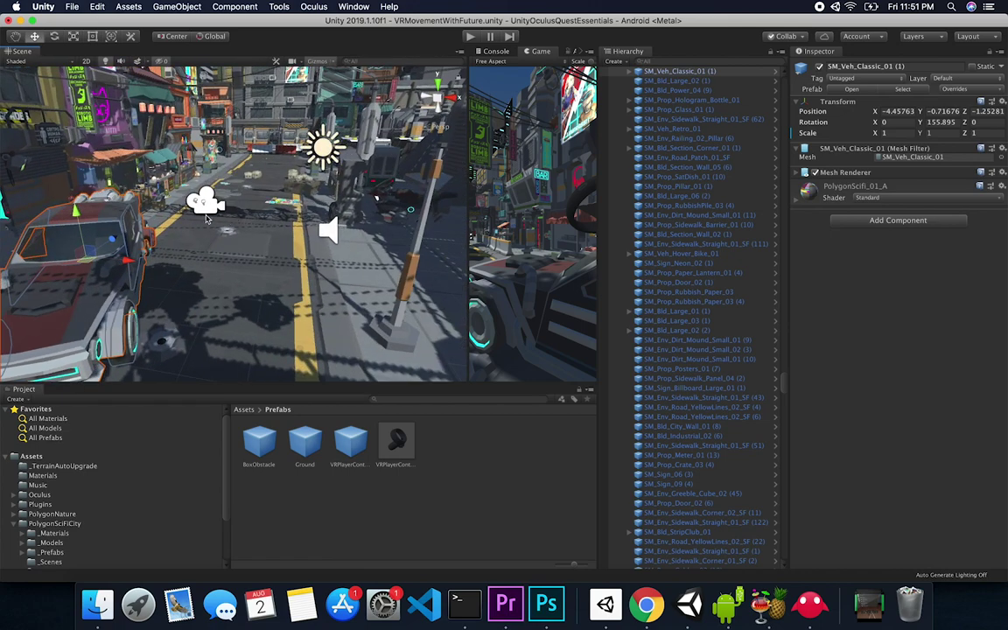
{"action": "left_click", "coordinate": [206, 211]}
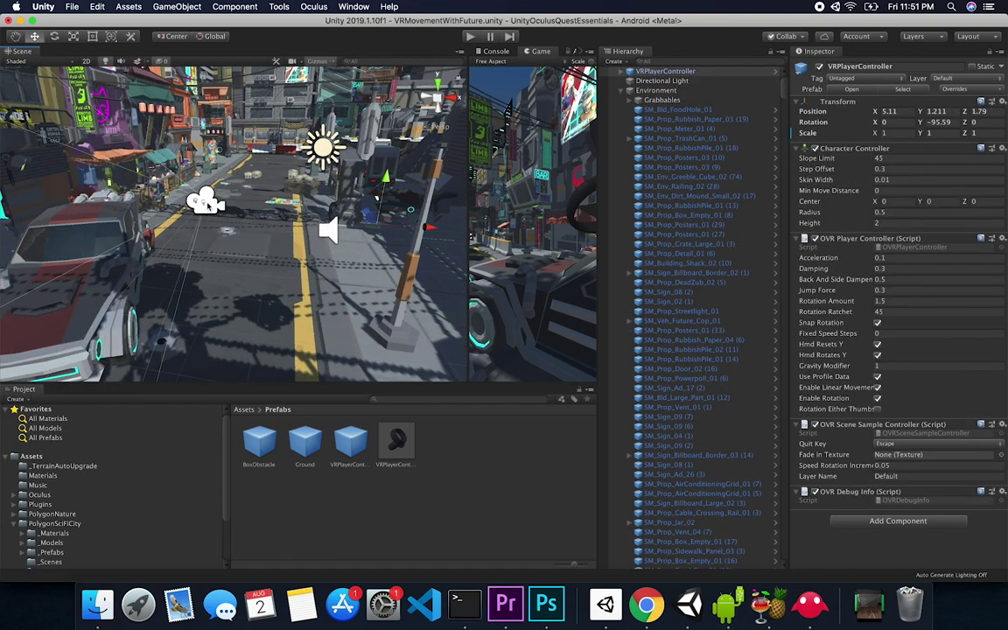
- Delete all the sticks, rocks, skulls and chests grouped under Grabbables
{"action": "left_click", "coordinate": [297, 184]}
{"action": "key", "text": "f"}
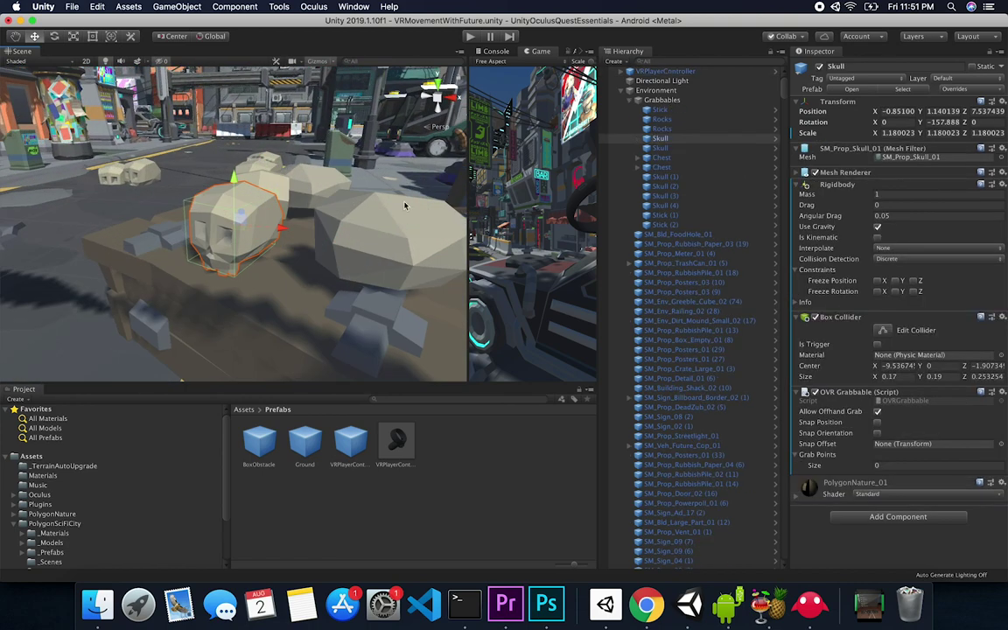
{"action": "left_click", "coordinate": [659, 109]}
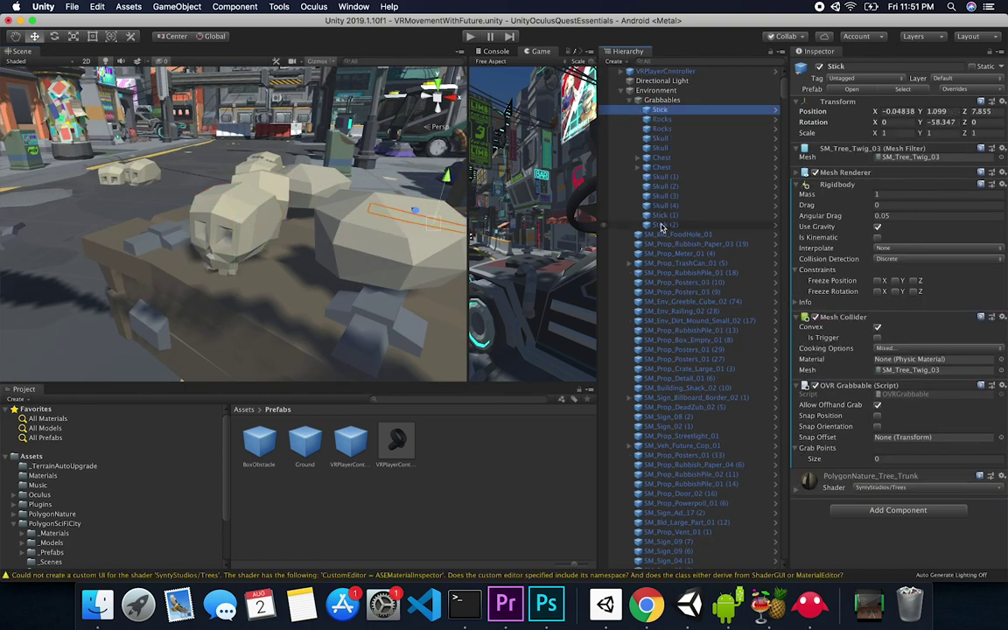
{"action": "left_click", "coordinate": [662, 225], "text": "shift"}
{"action": "key", "text": "super+BackSpace"}
- Inspect the hover bike on the sidewalk and the large building near it, including a view from above the street
{"action": "scroll", "coordinate": [113, 245], "scroll_direction": "down", "scroll_amount": 5}
{"action": "left_click_drag", "start_coordinate": [117, 244], "coordinate": [230, 234], "text": "alt"}
{"action": "right_click_drag", "start_coordinate": [229, 234], "coordinate": [229, 235]}
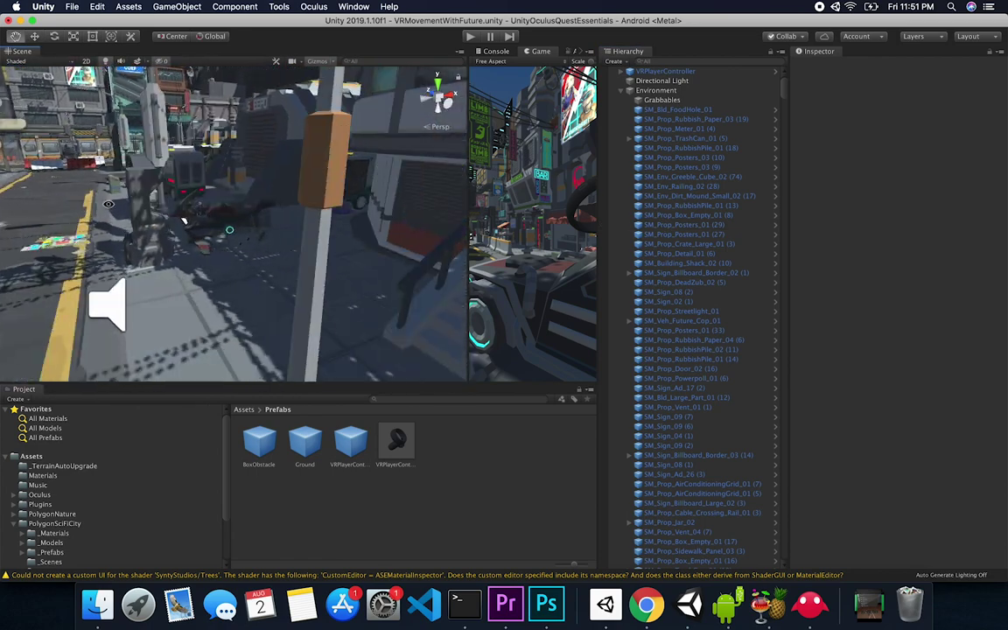
{"action": "left_click", "coordinate": [246, 229]}
{"action": "key", "text": "f"}
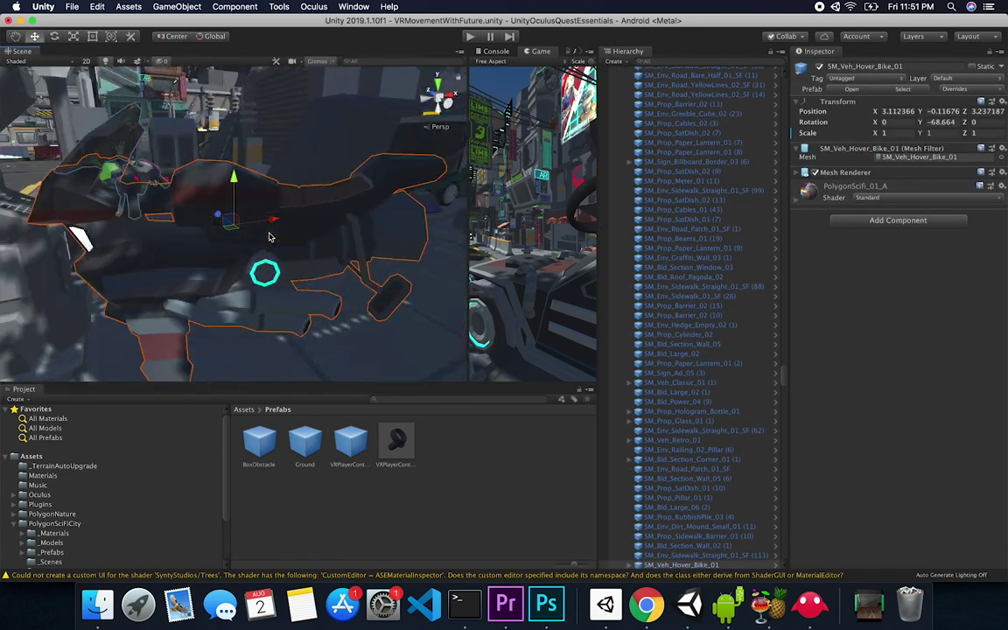
{"action": "left_click", "coordinate": [276, 149]}
{"action": "left_click_drag", "start_coordinate": [276, 149], "coordinate": [226, 201], "text": "alt"}
{"action": "scroll", "coordinate": [242, 203], "scroll_direction": "down", "scroll_amount": 10}
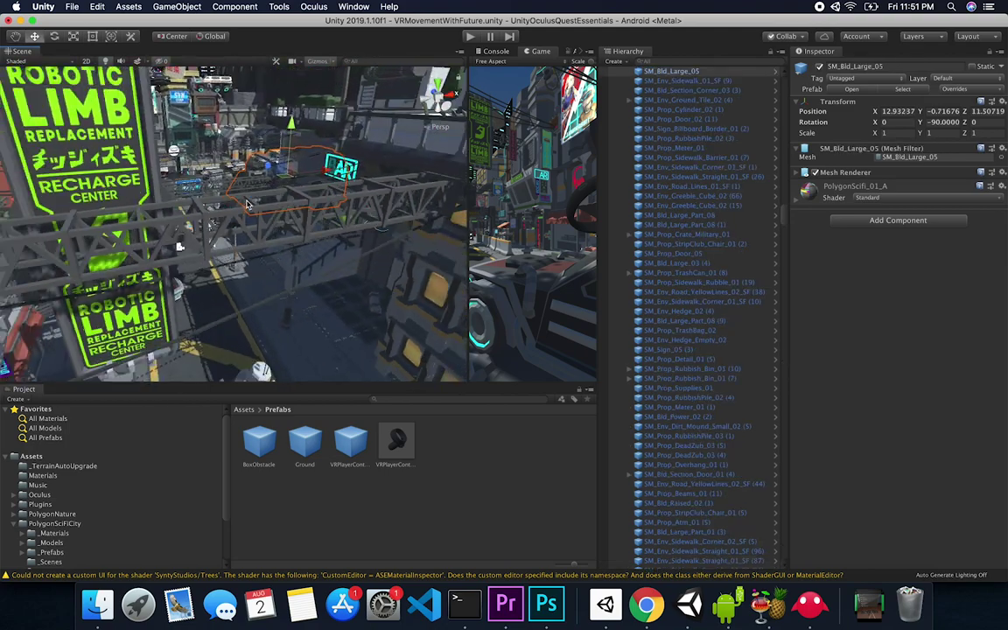
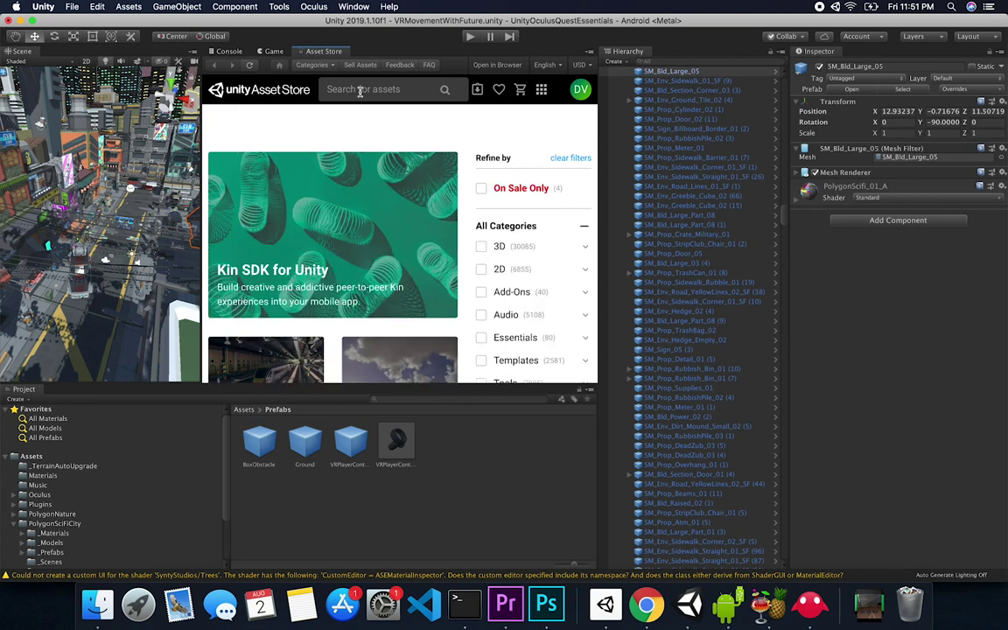
- Search the Asset Store for Polygon City Scifi and review the package details of POLYGON - Sci-Fi City Pack
{"action": "left_click", "coordinate": [360, 90]}
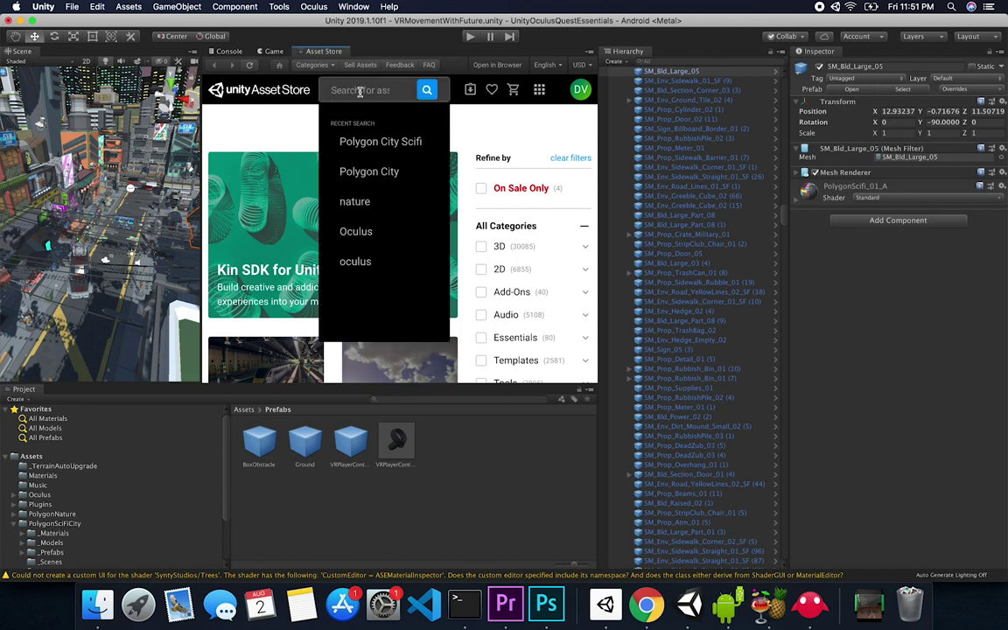
{"action": "left_click", "coordinate": [381, 141]}
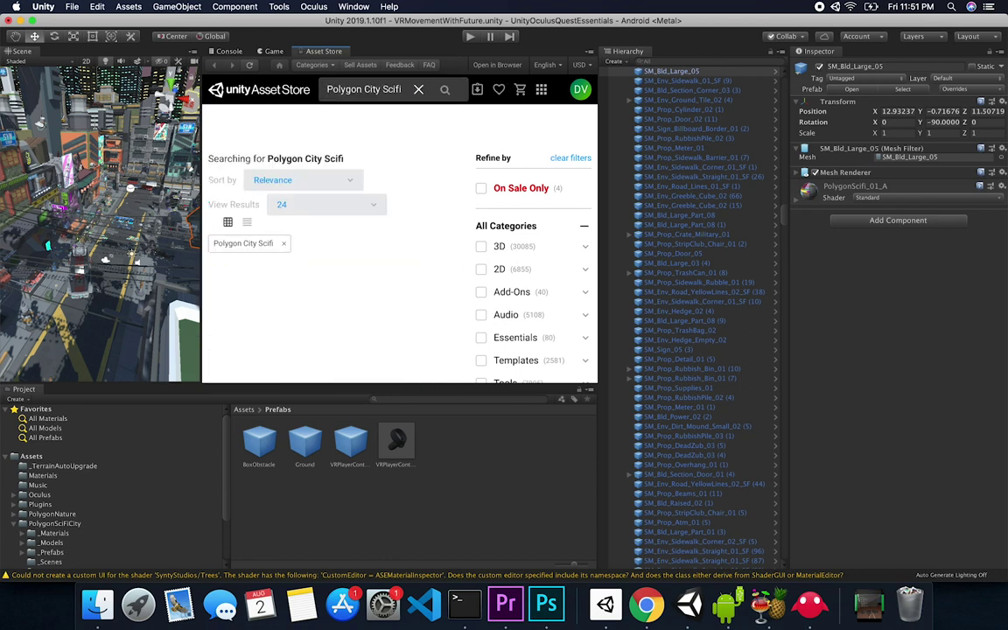
{"action": "scroll", "coordinate": [385, 281], "scroll_direction": "down", "scroll_amount": 3}
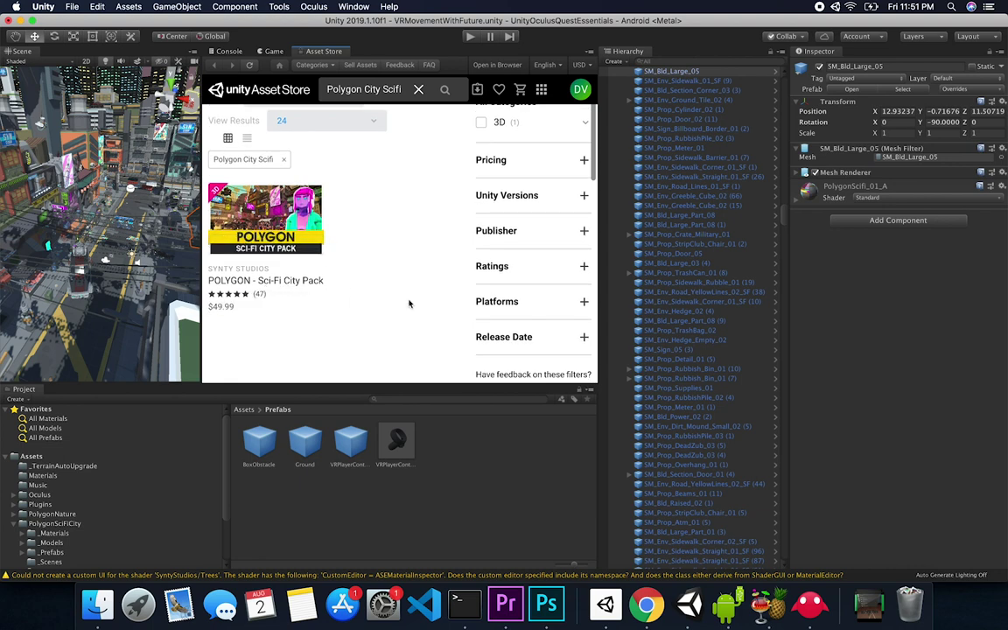
{"action": "left_click", "coordinate": [280, 199]}
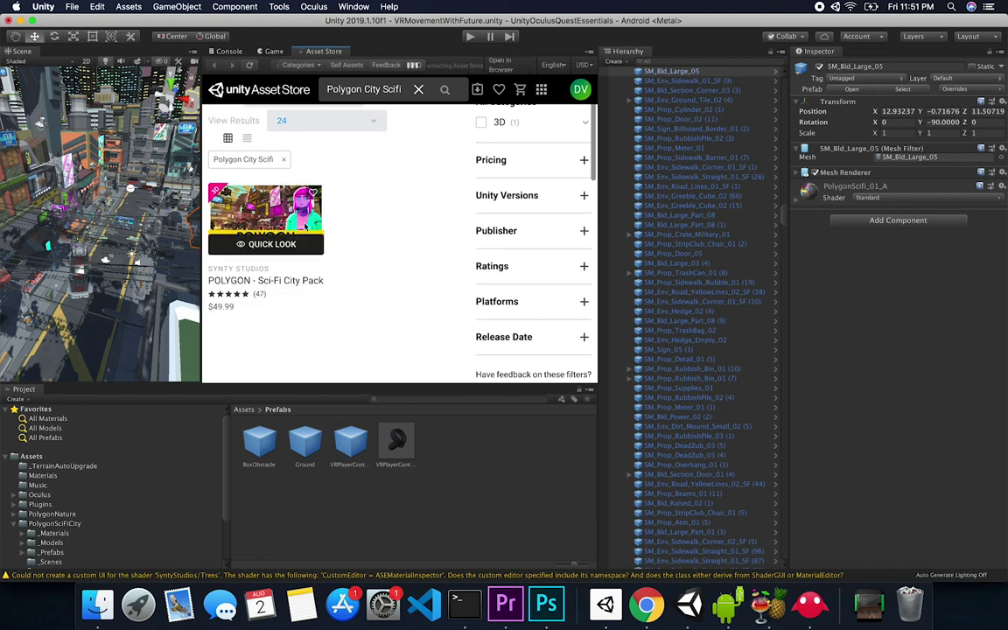
{"action": "scroll", "coordinate": [385, 297], "scroll_direction": "down", "scroll_amount": 5}
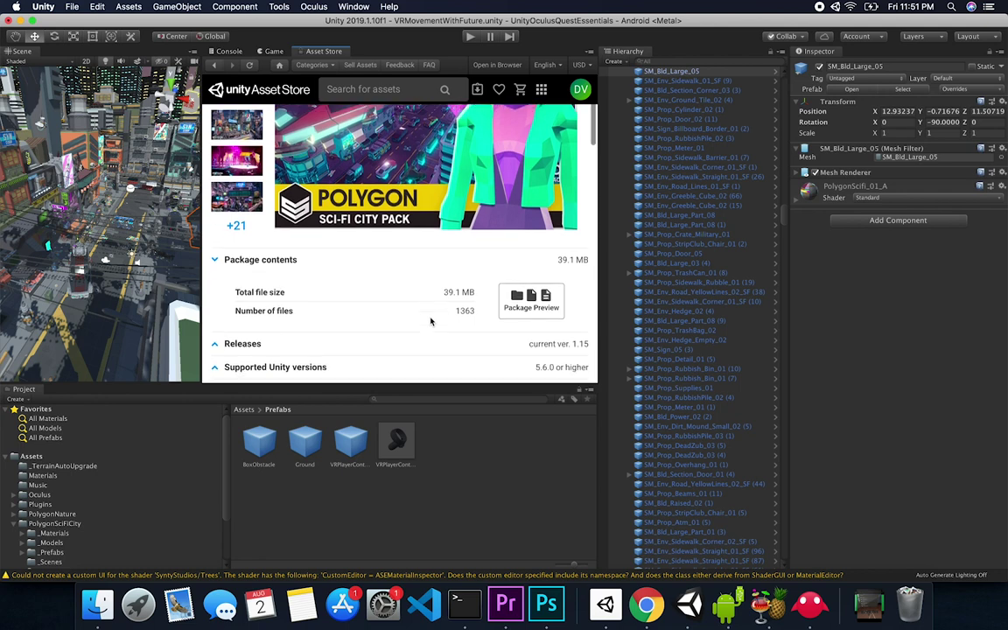
{"action": "scroll", "coordinate": [394, 278], "scroll_direction": "up", "scroll_amount": 5}
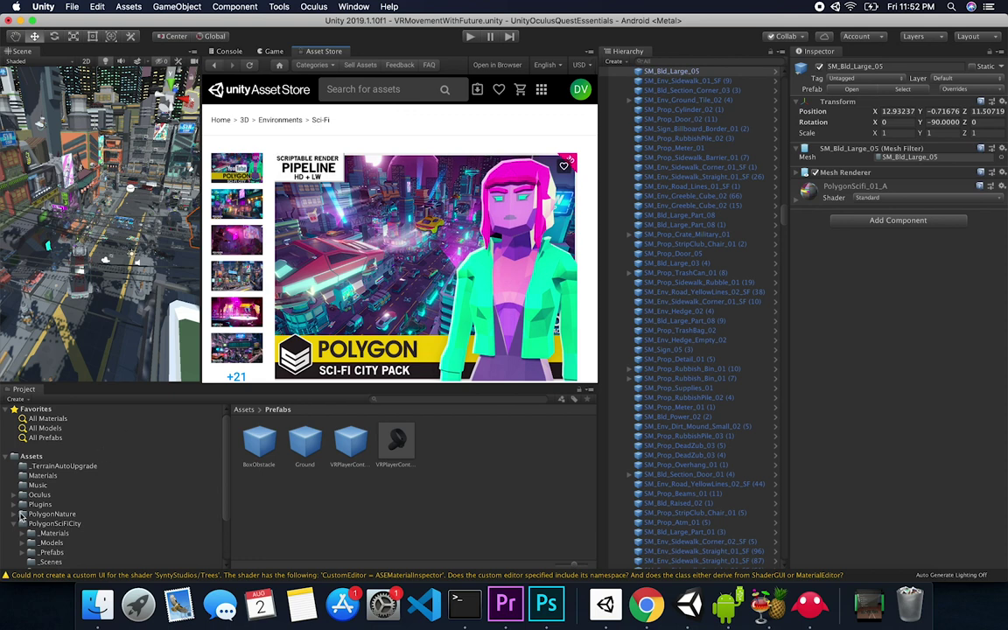
- Browse the contents of the PolygonSciFiCity asset folder, including its _Materials and _Models folders
{"action": "left_click", "coordinate": [144, 522]}
{"action": "scroll", "coordinate": [149, 522], "scroll_direction": "down", "scroll_amount": 3}
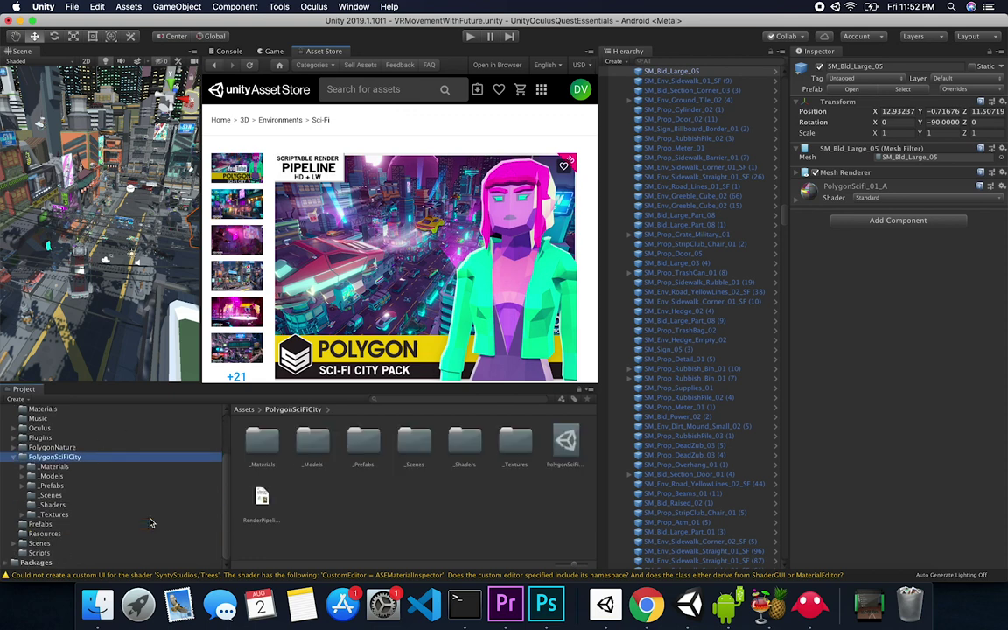
{"action": "left_click", "coordinate": [41, 469]}
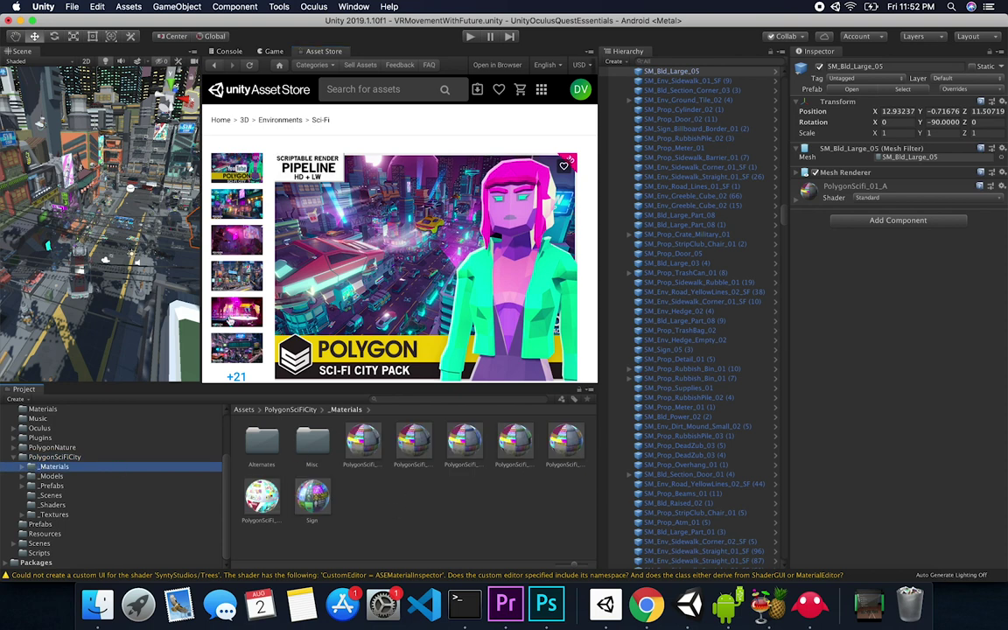
{"action": "left_click", "coordinate": [50, 475]}
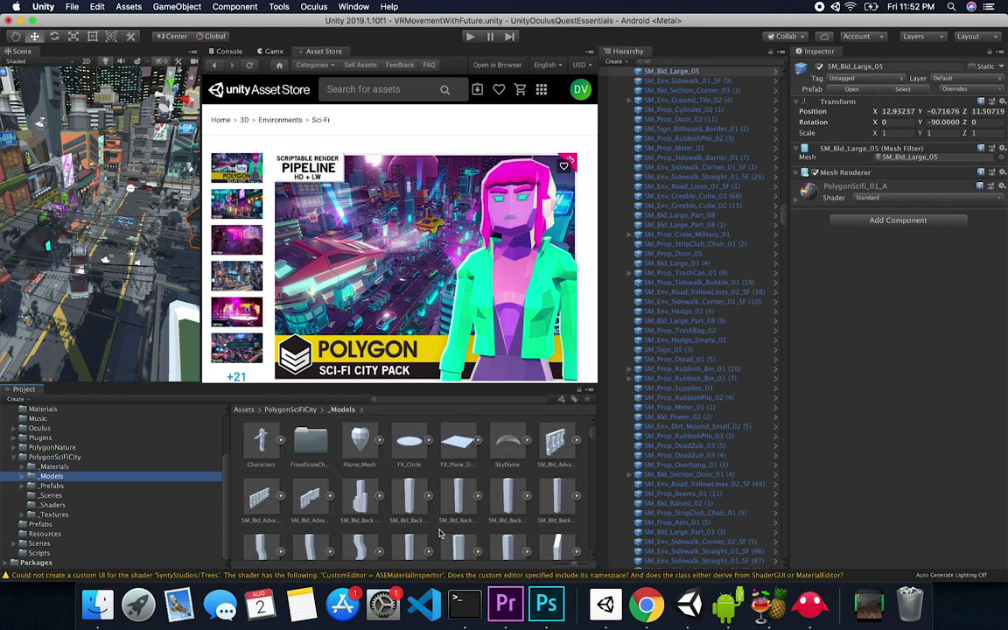
{"action": "scroll", "coordinate": [440, 533], "scroll_direction": "down", "scroll_amount": 3}
{"action": "scroll", "coordinate": [440, 533], "scroll_direction": "down", "scroll_amount": 8}
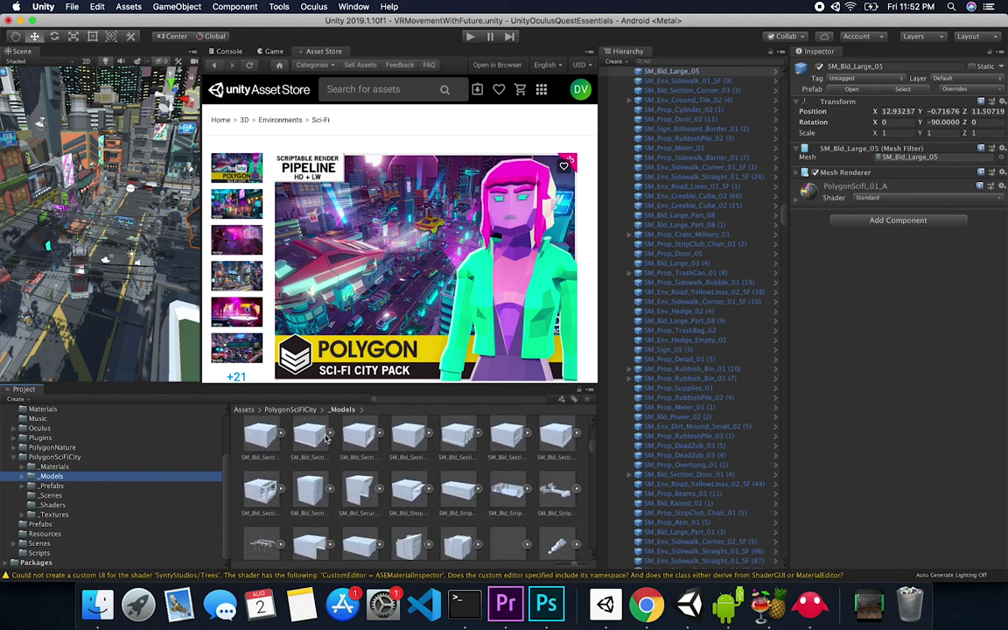
{"action": "scroll", "coordinate": [366, 494], "scroll_direction": "down", "scroll_amount": 3}
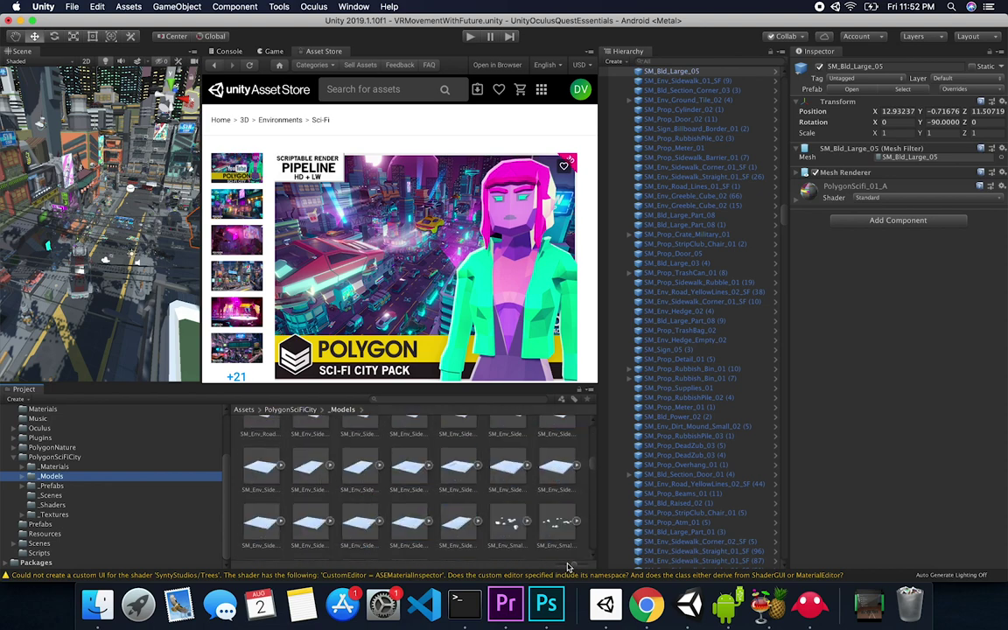
- Show the project assets as a name list, look through the models and open the PolygonSciFiCity _Prefabs folder
{"action": "left_click_drag", "start_coordinate": [574, 564], "coordinate": [552, 565]}
{"action": "scroll", "coordinate": [278, 463], "scroll_direction": "up", "scroll_amount": 10}
{"action": "scroll", "coordinate": [283, 477], "scroll_direction": "down", "scroll_amount": 5}
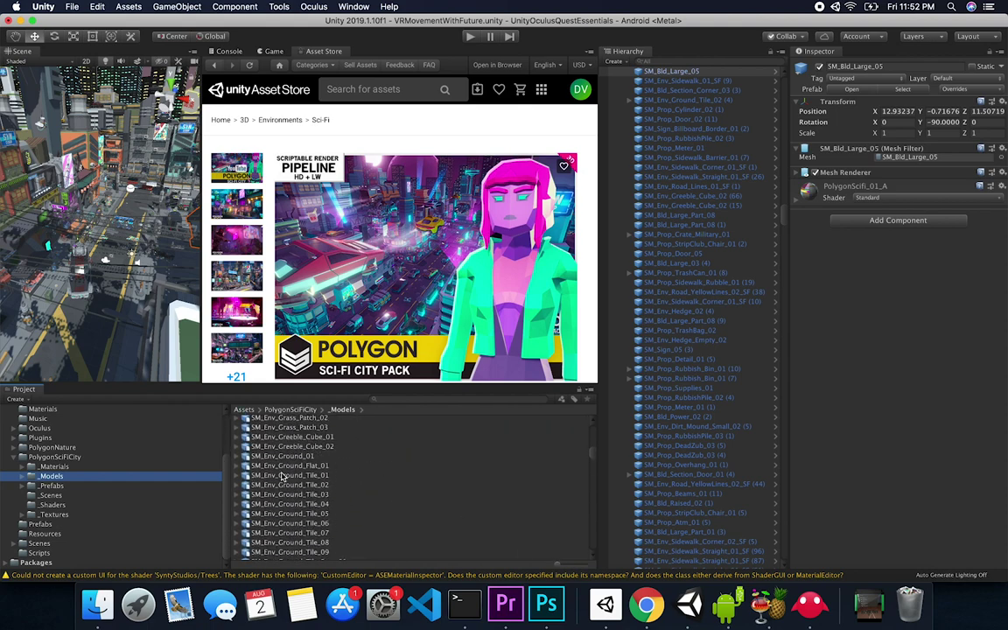
{"action": "left_click", "coordinate": [50, 486]}
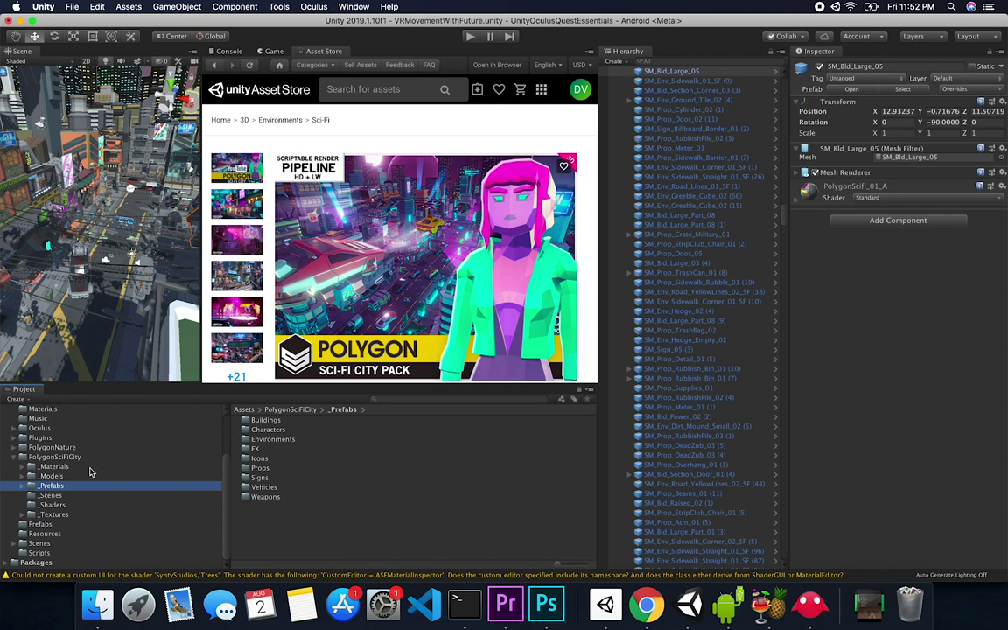
- Show the PolygonSciFiCity Buildings prefabs as large thumbnails in a taller Project area and look through them
{"action": "left_click", "coordinate": [21, 485]}
{"action": "left_click", "coordinate": [61, 496]}
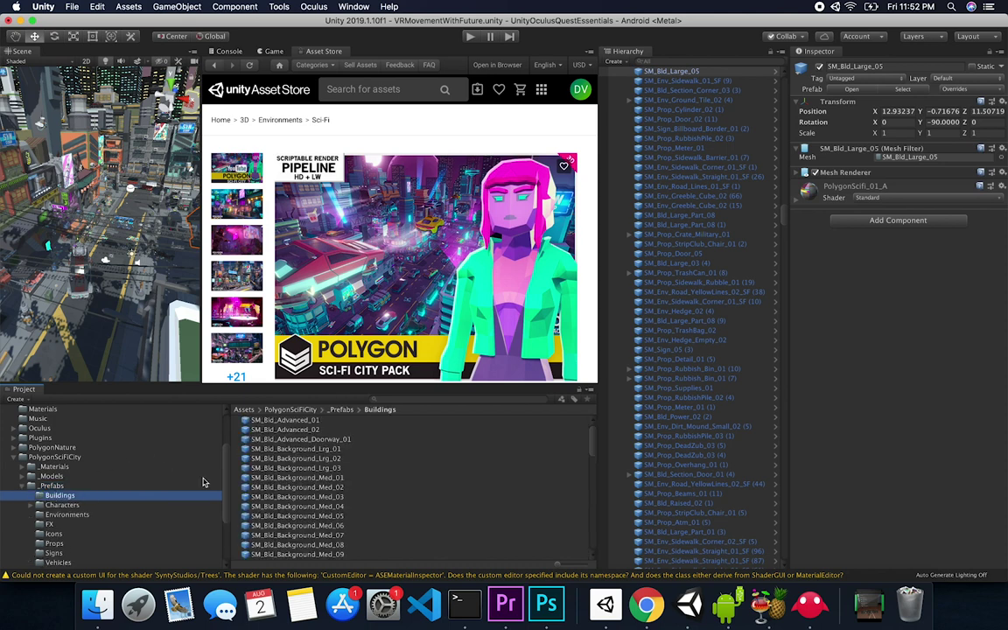
{"action": "left_click_drag", "start_coordinate": [563, 564], "coordinate": [588, 565]}
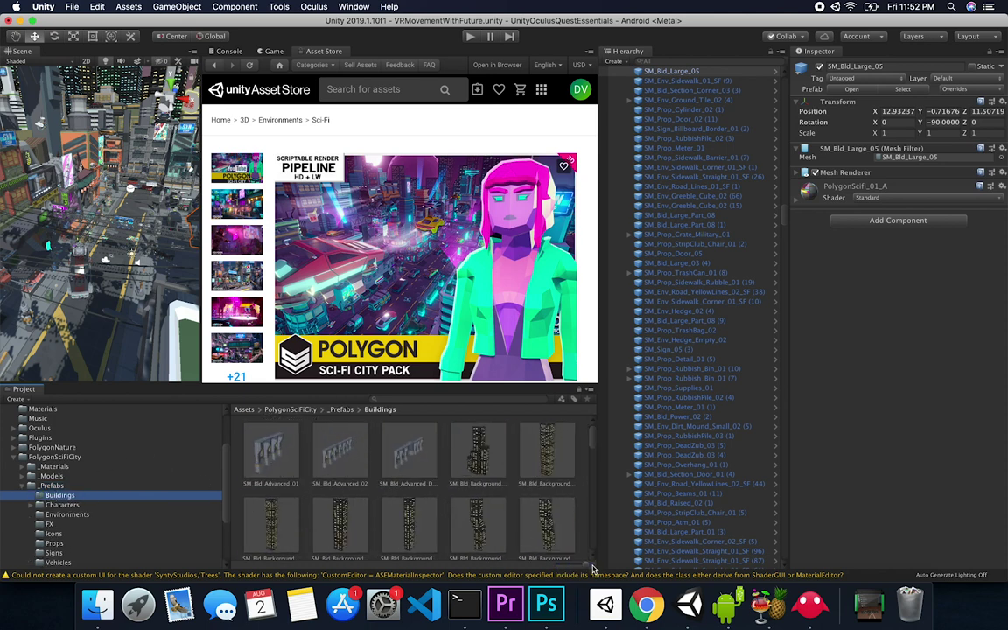
{"action": "scroll", "coordinate": [595, 450], "scroll_direction": "down", "scroll_amount": 10}
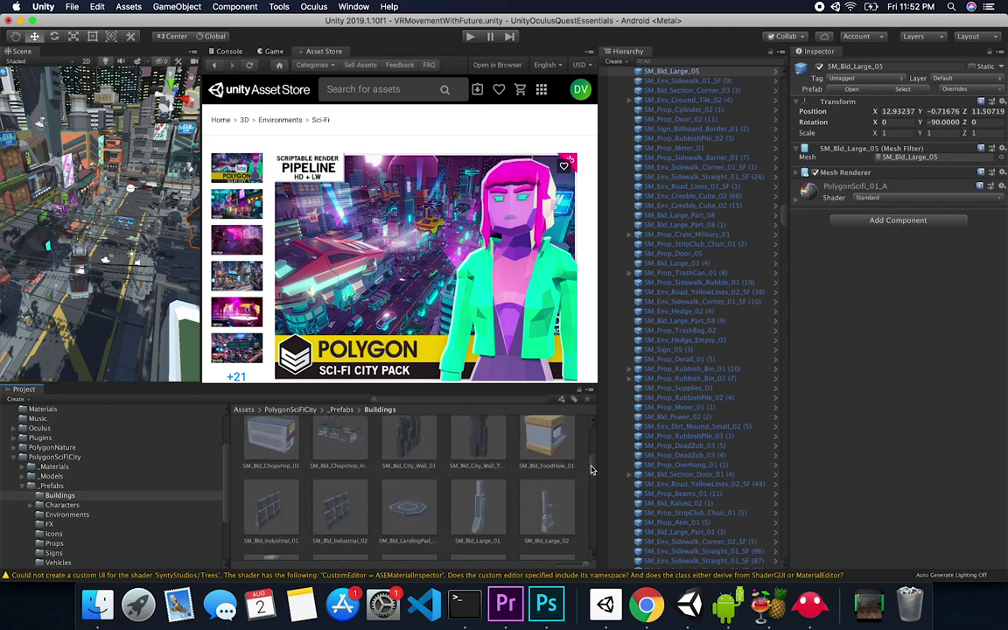
{"action": "left_click_drag", "start_coordinate": [533, 385], "coordinate": [533, 273]}
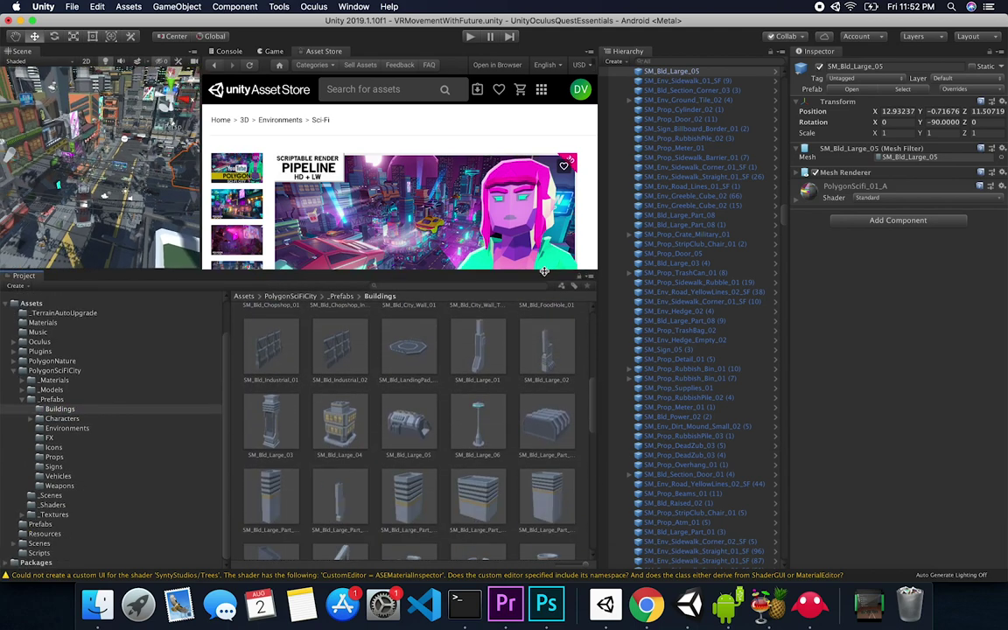
{"action": "left_click_drag", "start_coordinate": [591, 400], "coordinate": [590, 487]}
- Look through the prefabs in the Characters and Environments folders of PolygonSciFiCity
{"action": "left_click", "coordinate": [70, 421]}
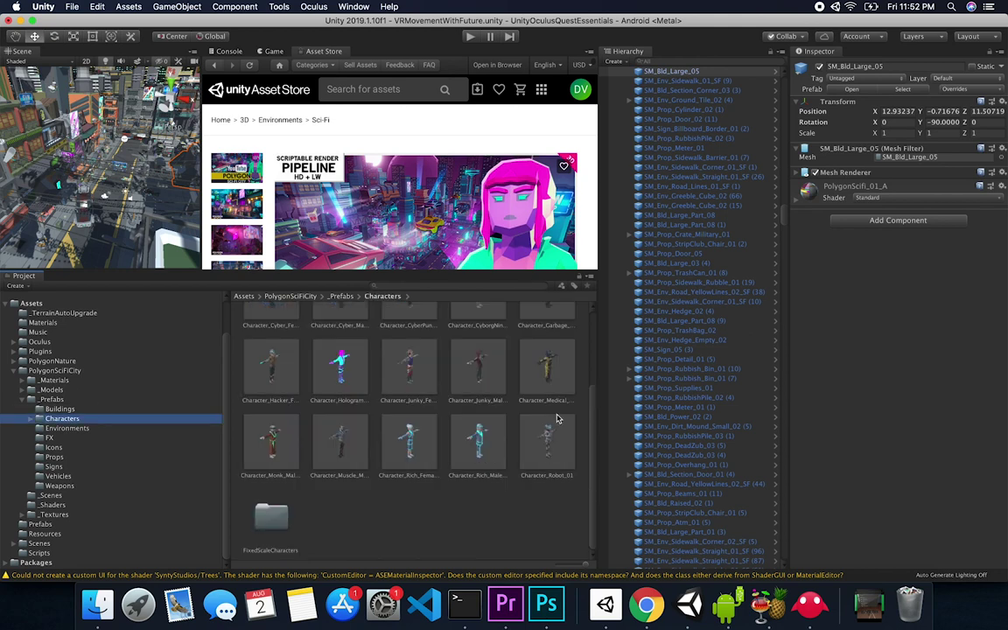
{"action": "scroll", "coordinate": [557, 419], "scroll_direction": "up", "scroll_amount": 3}
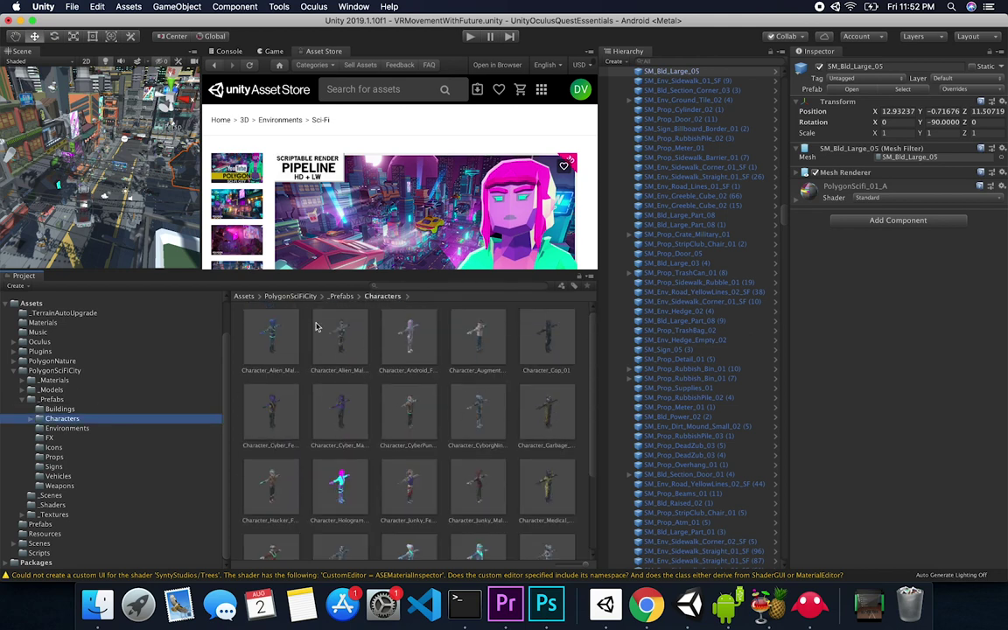
{"action": "left_click", "coordinate": [67, 427]}
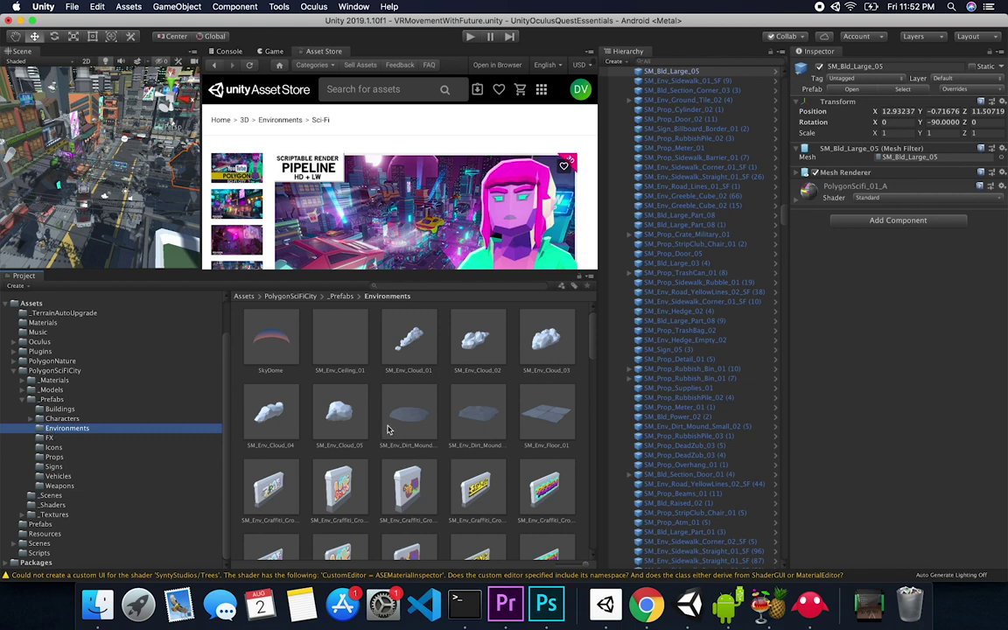
{"action": "scroll", "coordinate": [390, 432], "scroll_direction": "down", "scroll_amount": 5}
{"action": "scroll", "coordinate": [390, 432], "scroll_direction": "down", "scroll_amount": 5}
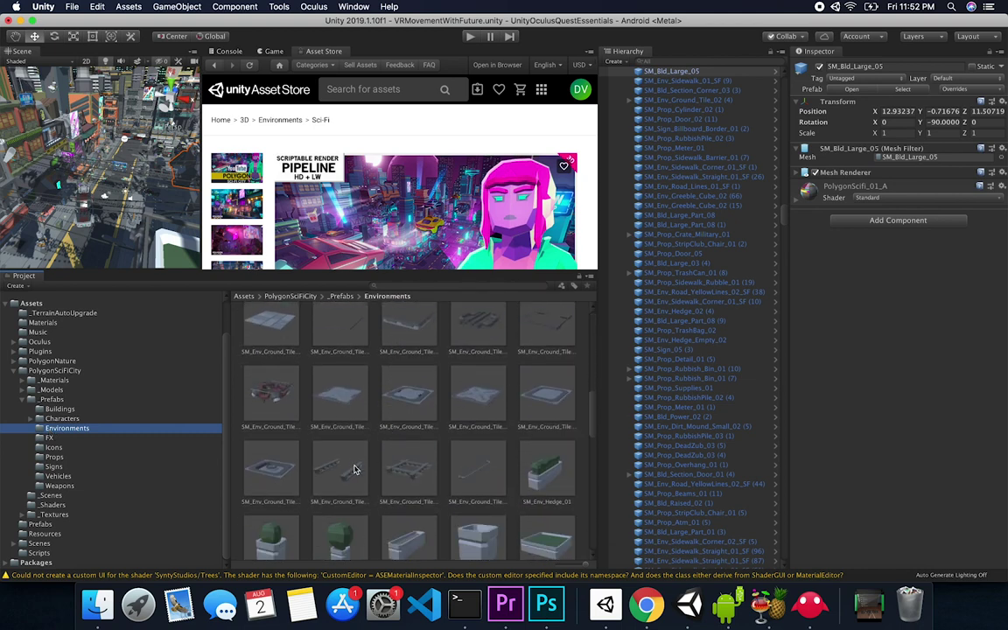
{"action": "scroll", "coordinate": [354, 470], "scroll_direction": "down", "scroll_amount": 5}
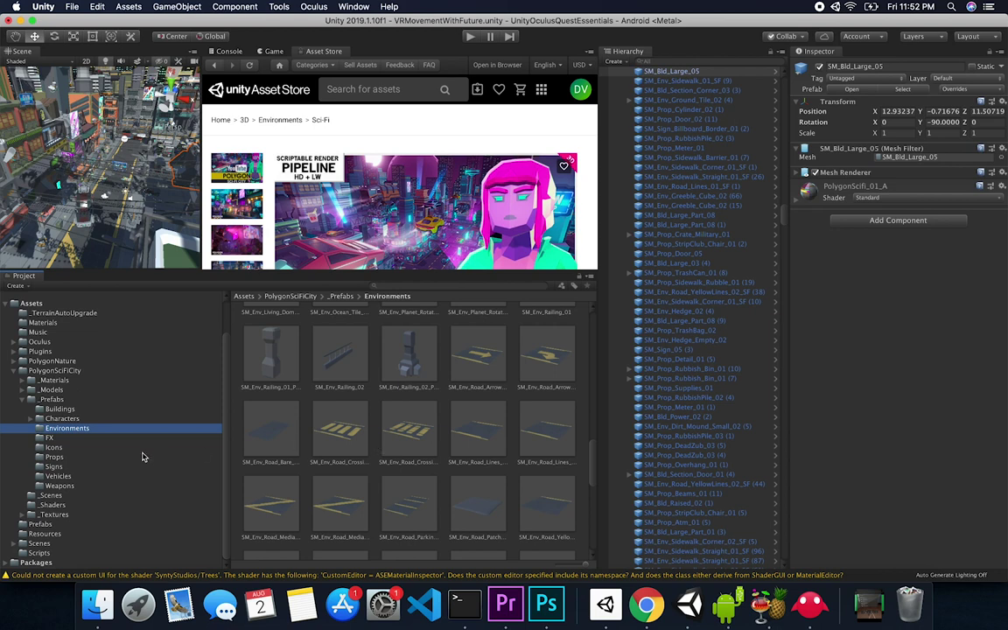
- Look through the FX, Icons, Props and Vehicles prefab folders of PolygonSciFiCity
{"action": "left_click", "coordinate": [54, 437]}
{"action": "scroll", "coordinate": [376, 452], "scroll_direction": "up", "scroll_amount": 3}
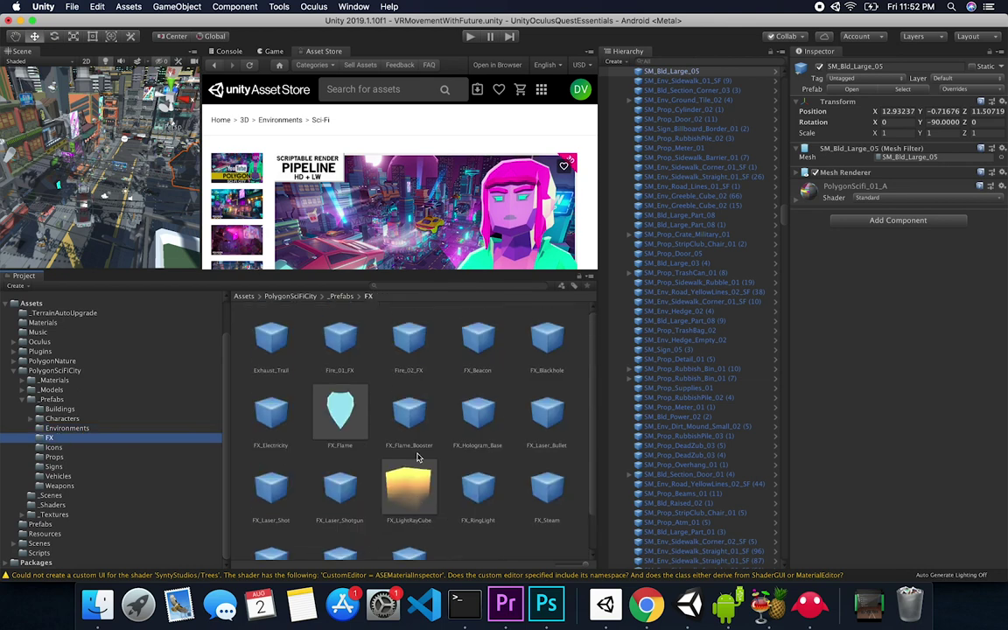
{"action": "left_click", "coordinate": [54, 448]}
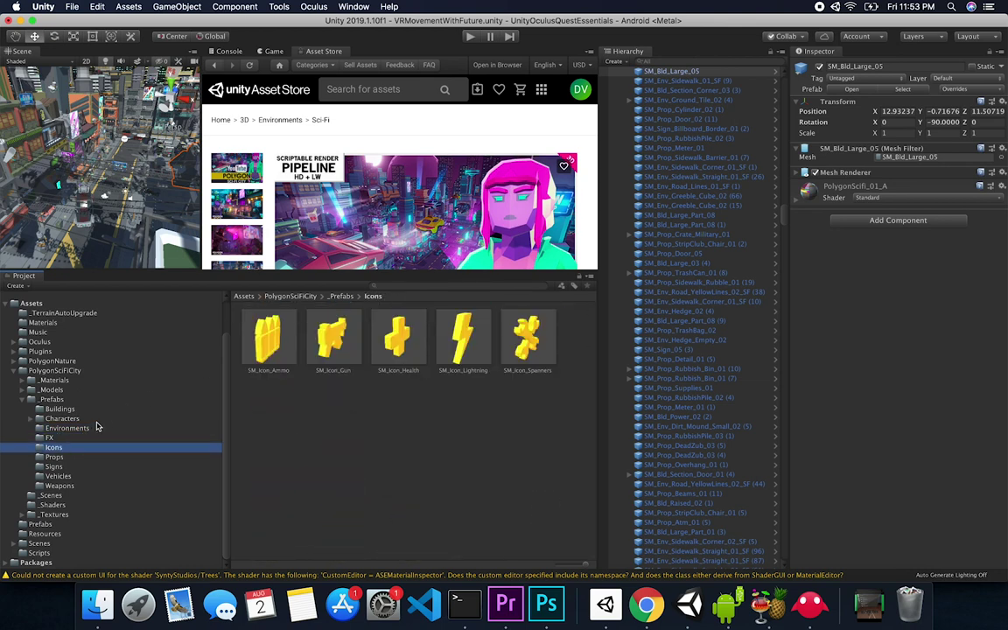
{"action": "left_click", "coordinate": [54, 457]}
{"action": "scroll", "coordinate": [441, 495], "scroll_direction": "down", "scroll_amount": 5}
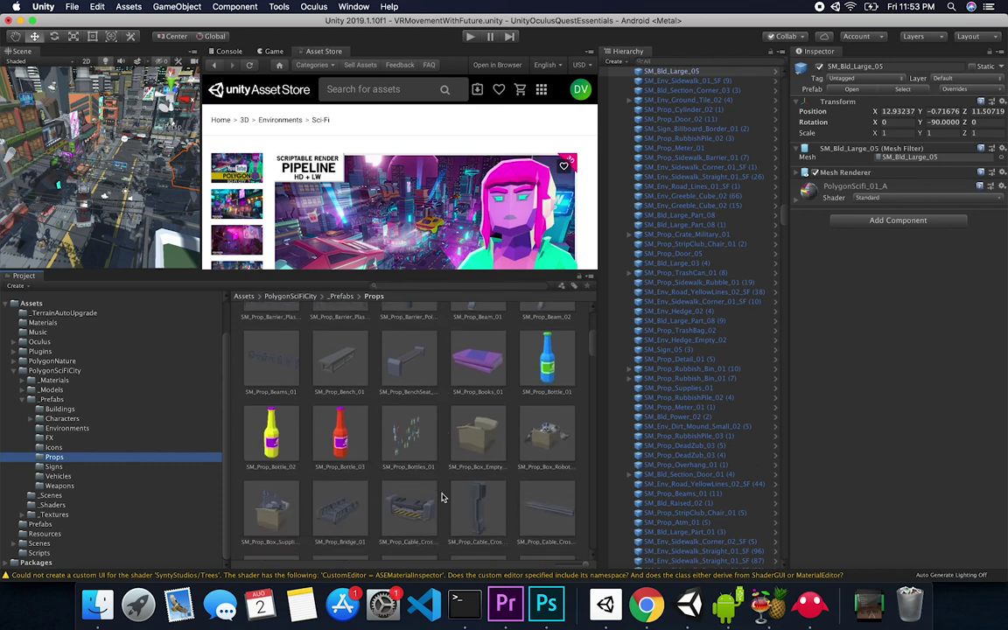
{"action": "left_click", "coordinate": [60, 476]}
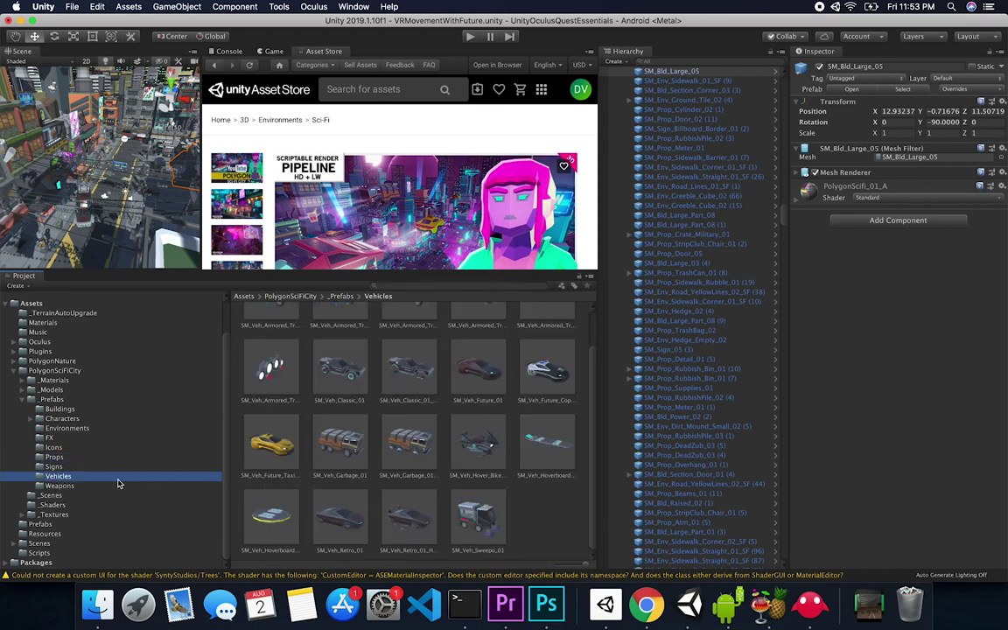
- Open the Demo scene from the PolygonSciFiCity _Scenes folder and view its city street up close
{"action": "left_click", "coordinate": [53, 495]}
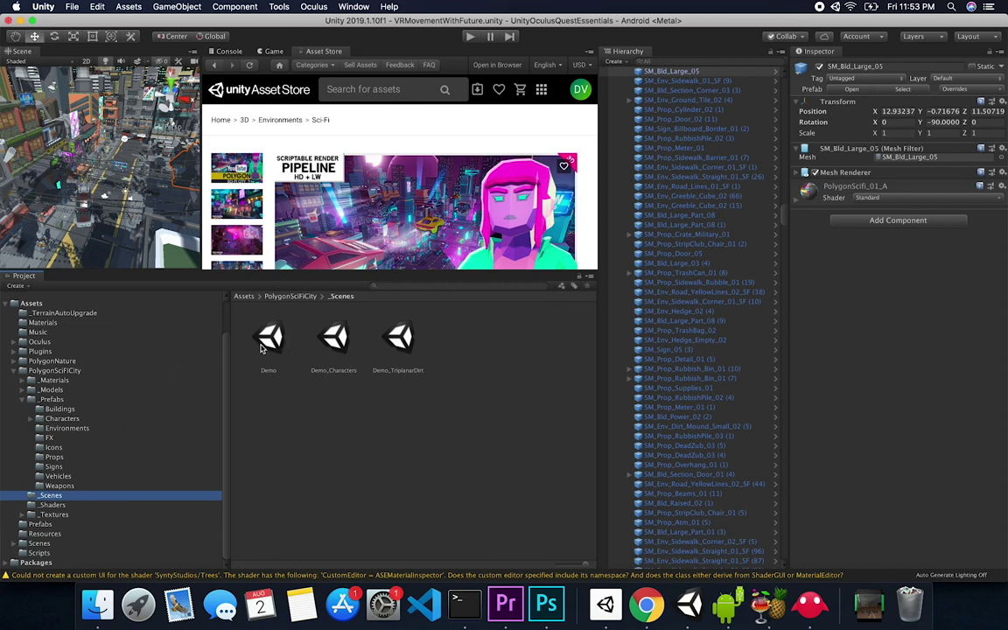
{"action": "left_click", "coordinate": [271, 341]}
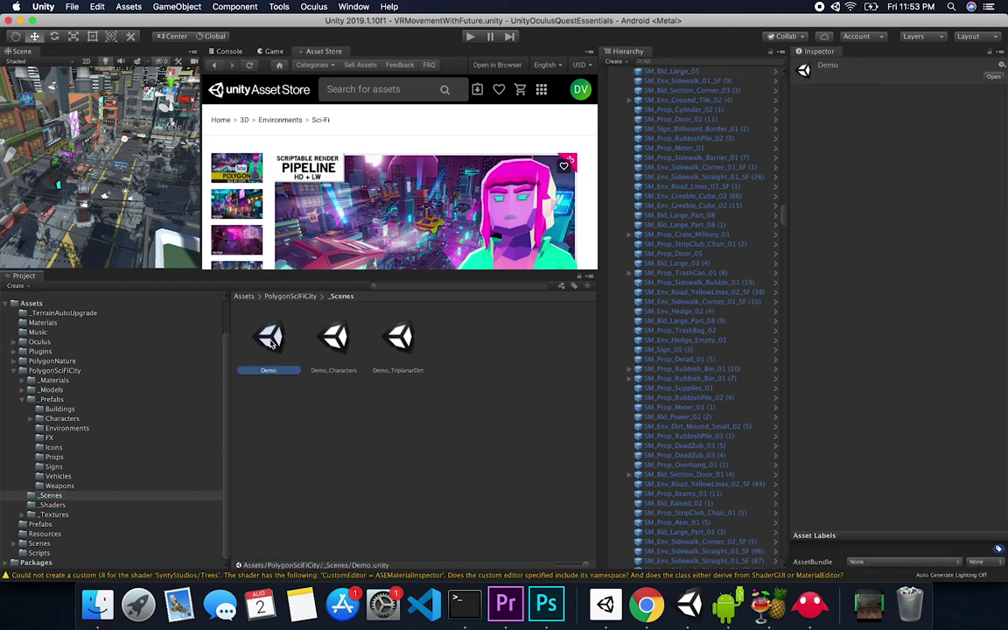
{"action": "double_click", "coordinate": [271, 341]}
{"action": "scroll", "coordinate": [138, 182], "scroll_direction": "up", "scroll_amount": 15}
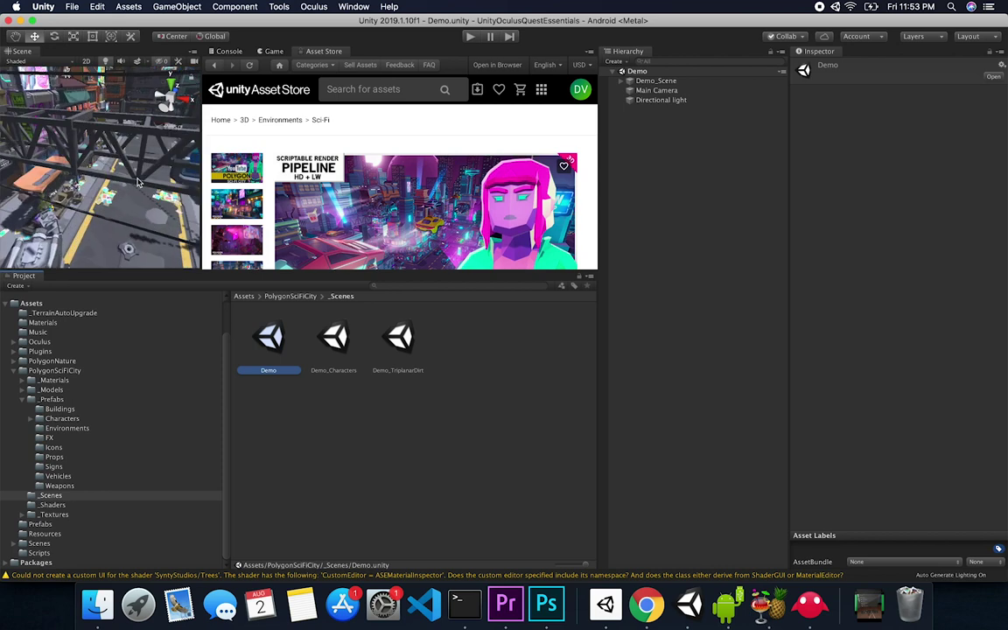
- Open the Demo_Characters scene and enlarge the Scene view in height and width to show the characters
{"action": "left_click", "coordinate": [336, 346]}
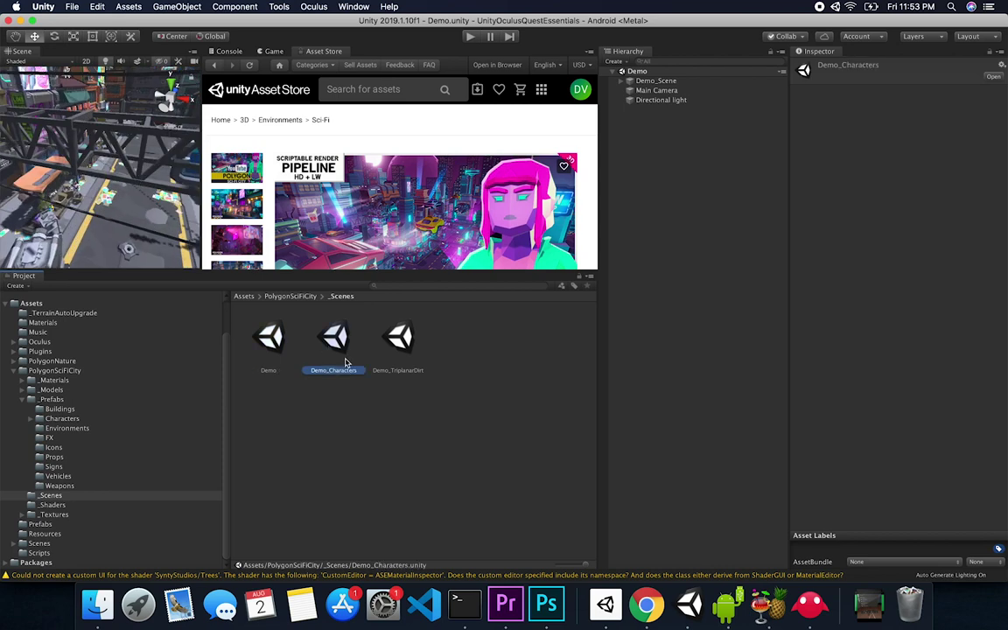
{"action": "double_click", "coordinate": [346, 362]}
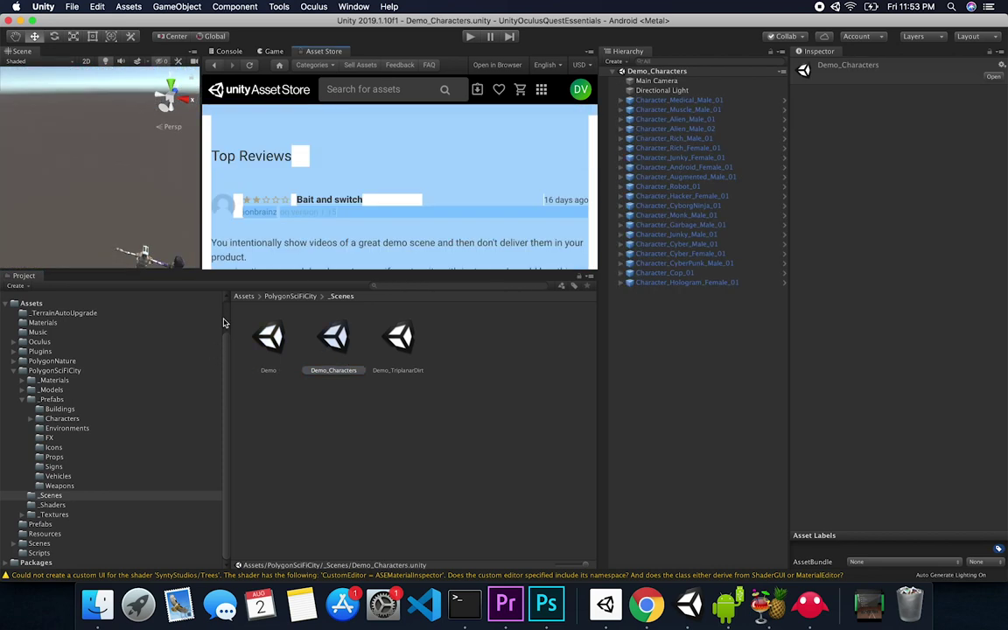
{"action": "left_click_drag", "start_coordinate": [226, 271], "coordinate": [224, 461]}
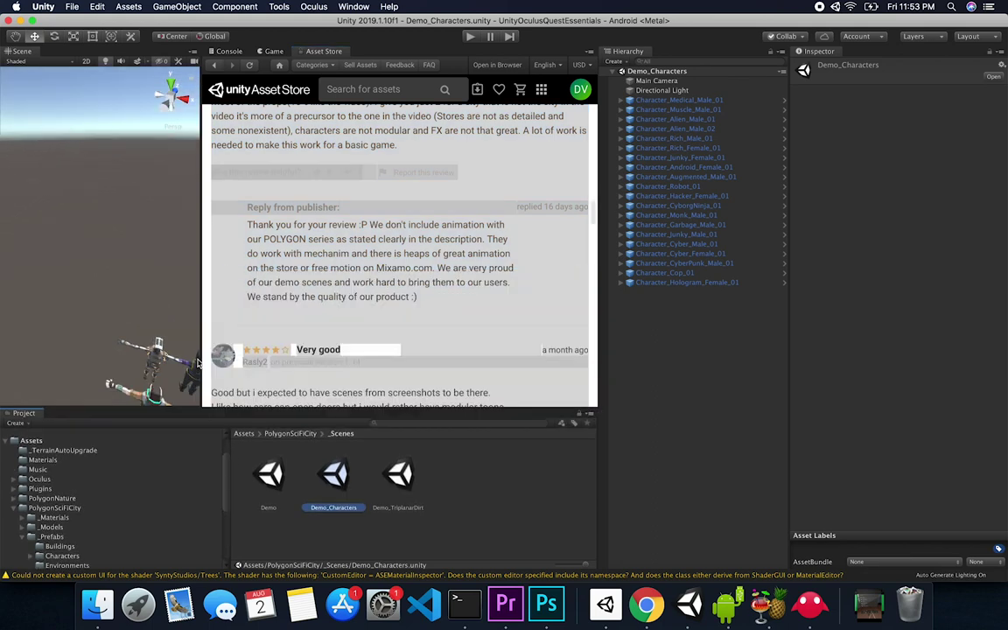
{"action": "left_click_drag", "start_coordinate": [201, 360], "coordinate": [73, 118]}
{"action": "scroll", "coordinate": [164, 271], "scroll_direction": "up", "scroll_amount": 6, "text": "alt"}
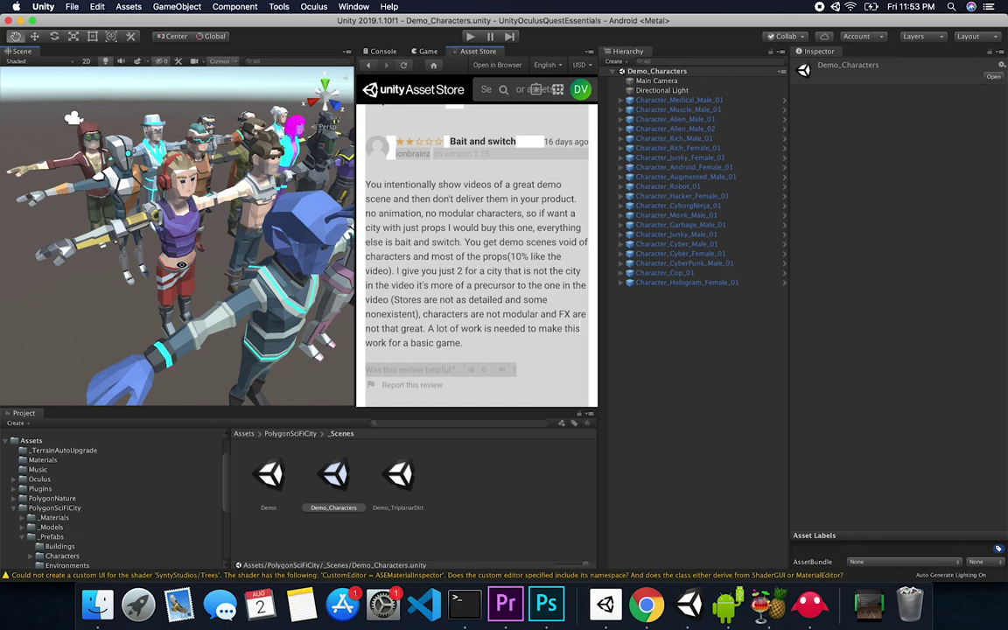
- Inspect the group of characters from several angles and select Character_CyborgNinja_01
{"action": "left_click_drag", "start_coordinate": [181, 265], "coordinate": [50, 185], "text": "alt"}
{"action": "left_click", "coordinate": [173, 179]}
{"action": "left_click_drag", "start_coordinate": [149, 180], "coordinate": [88, 184], "text": "alt"}
{"action": "left_click_drag", "start_coordinate": [214, 192], "coordinate": [139, 200], "text": "alt"}
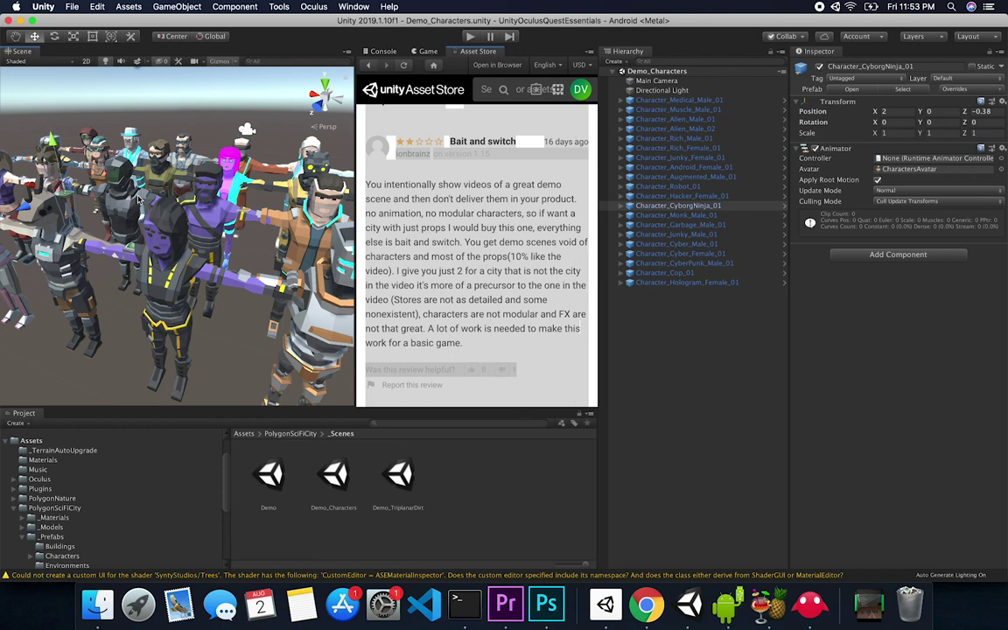
- Open the Demo_TriplanarDirt scene and inspect its two prop platforms from different angles
{"action": "double_click", "coordinate": [390, 479]}
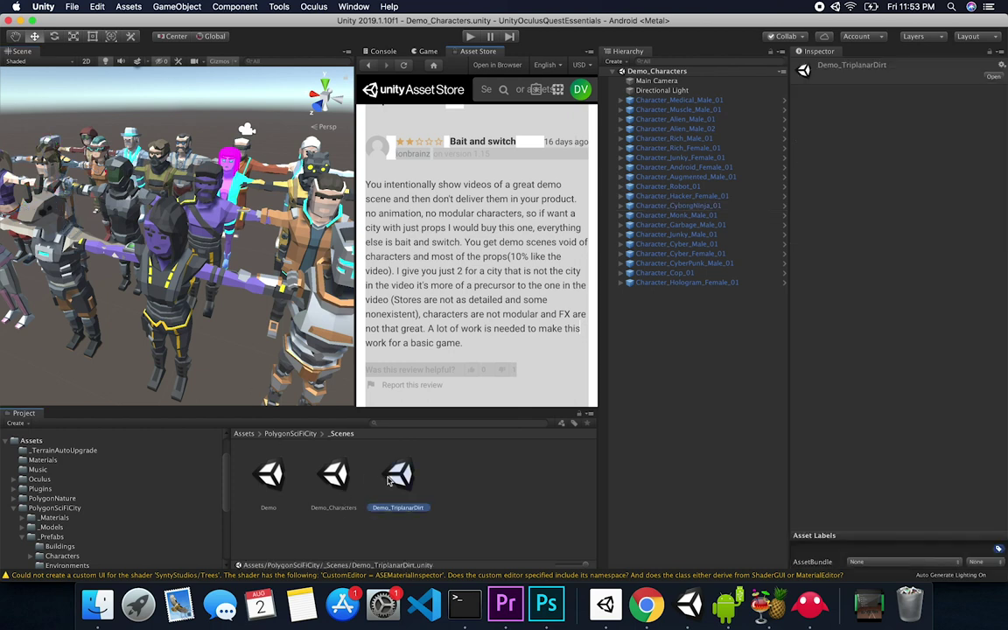
{"action": "left_click_drag", "start_coordinate": [235, 245], "coordinate": [98, 206], "text": "alt"}
{"action": "left_click_drag", "start_coordinate": [184, 260], "coordinate": [228, 288], "text": "alt"}
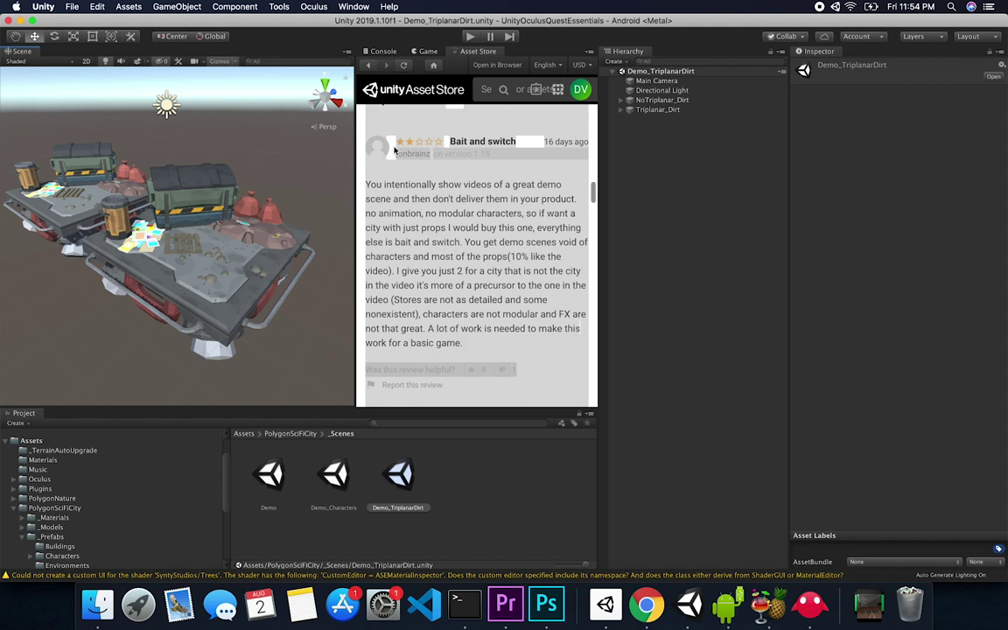
- Collapse the PolygonSciFiCity folder and view the contents of the project's own Scenes folder
{"action": "left_click", "coordinate": [31, 510]}
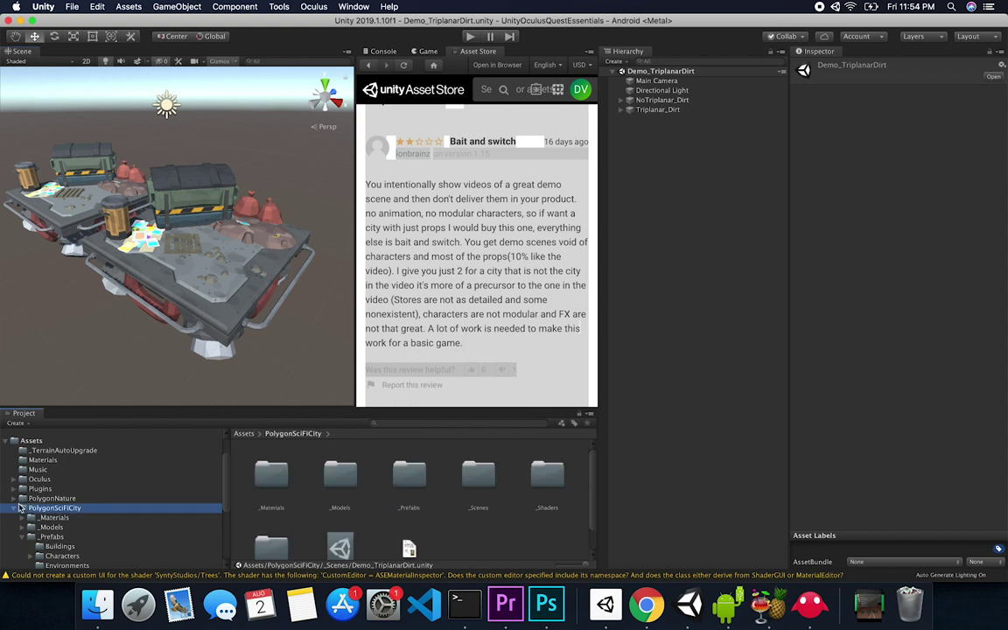
{"action": "left_click", "coordinate": [12, 511]}
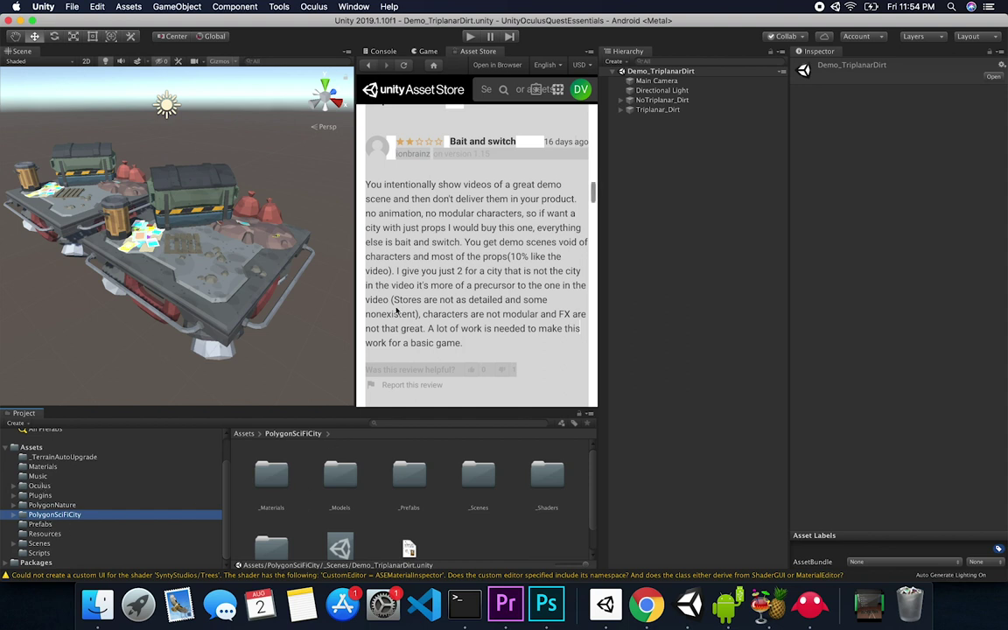
{"action": "left_click", "coordinate": [41, 544]}
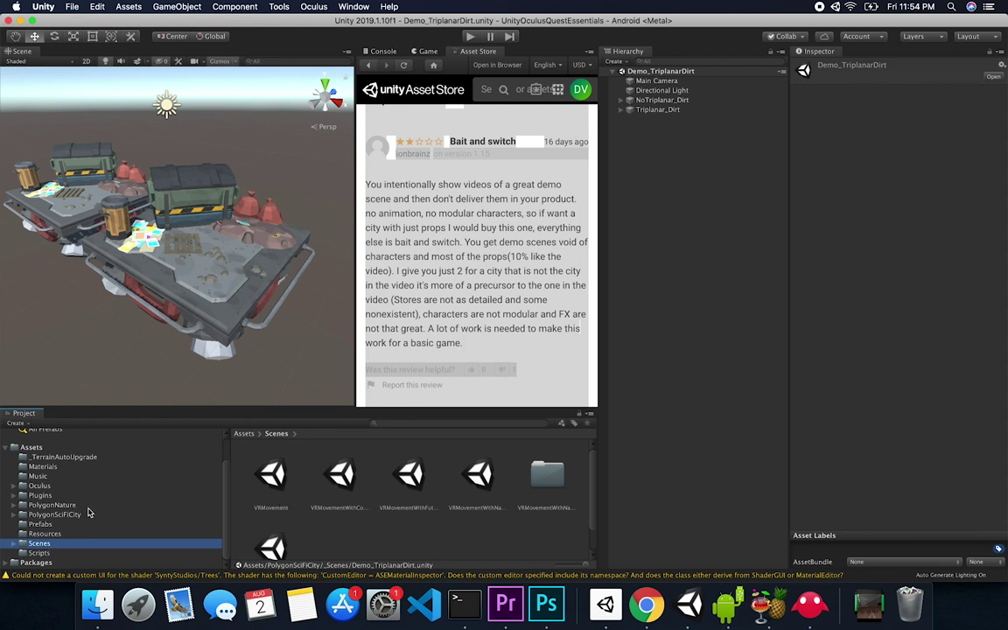
- Return to PolygonSciFiCity, collapse its _Prefabs folder and reopen the Demo scene from _Scenes
{"action": "left_click", "coordinate": [51, 513]}
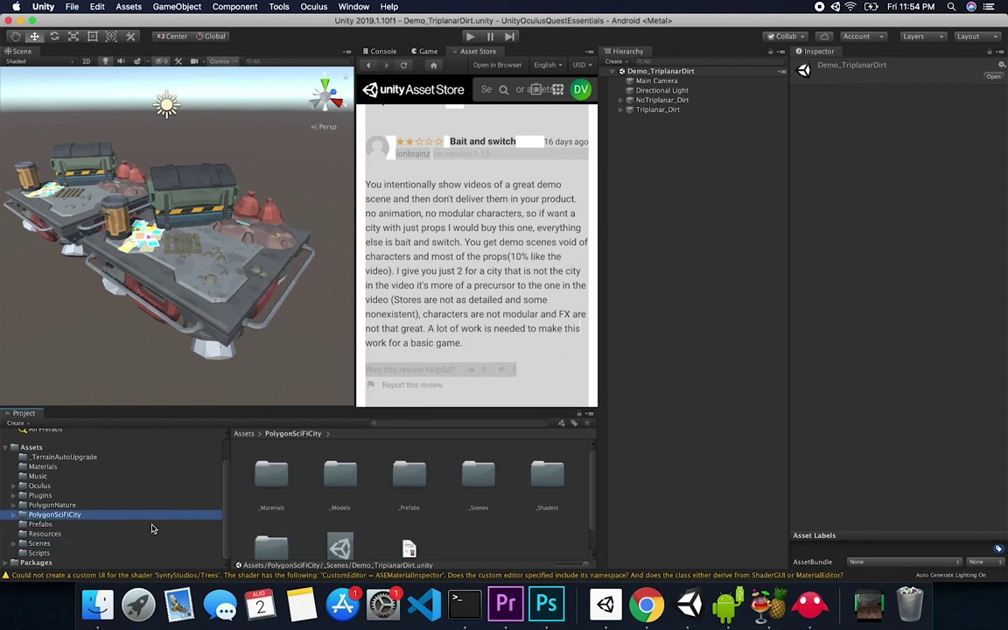
{"action": "left_click", "coordinate": [13, 514]}
{"action": "scroll", "coordinate": [74, 517], "scroll_direction": "down", "scroll_amount": 3}
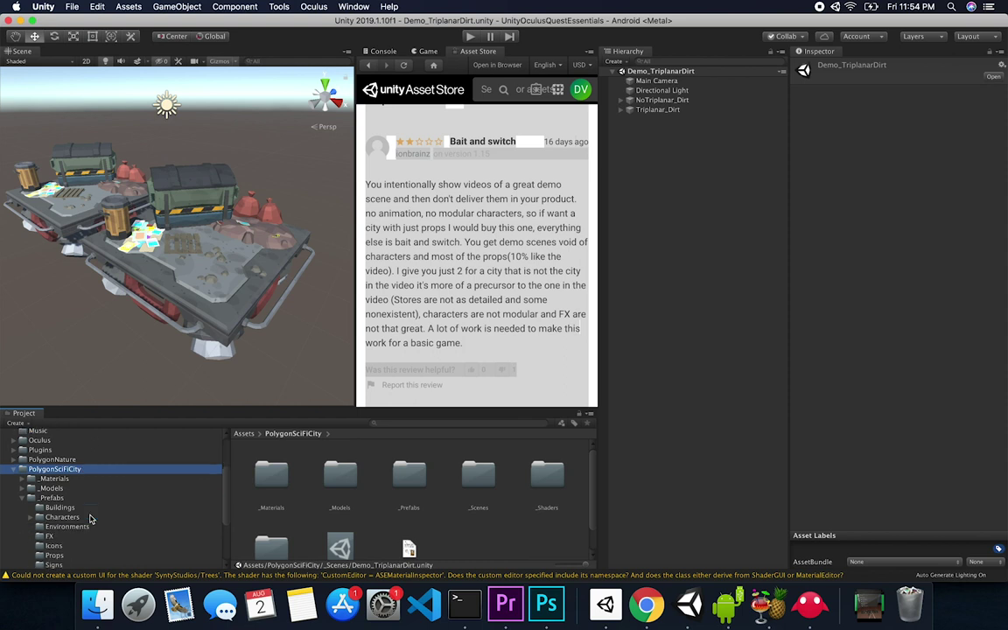
{"action": "left_click", "coordinate": [22, 493]}
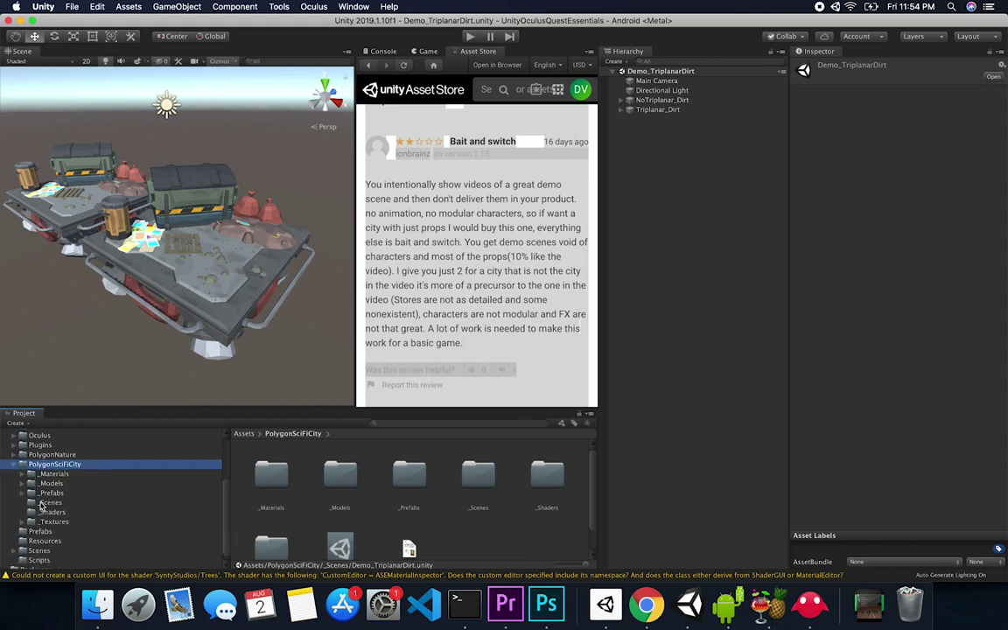
{"action": "left_click", "coordinate": [50, 502]}
{"action": "left_click", "coordinate": [275, 474]}
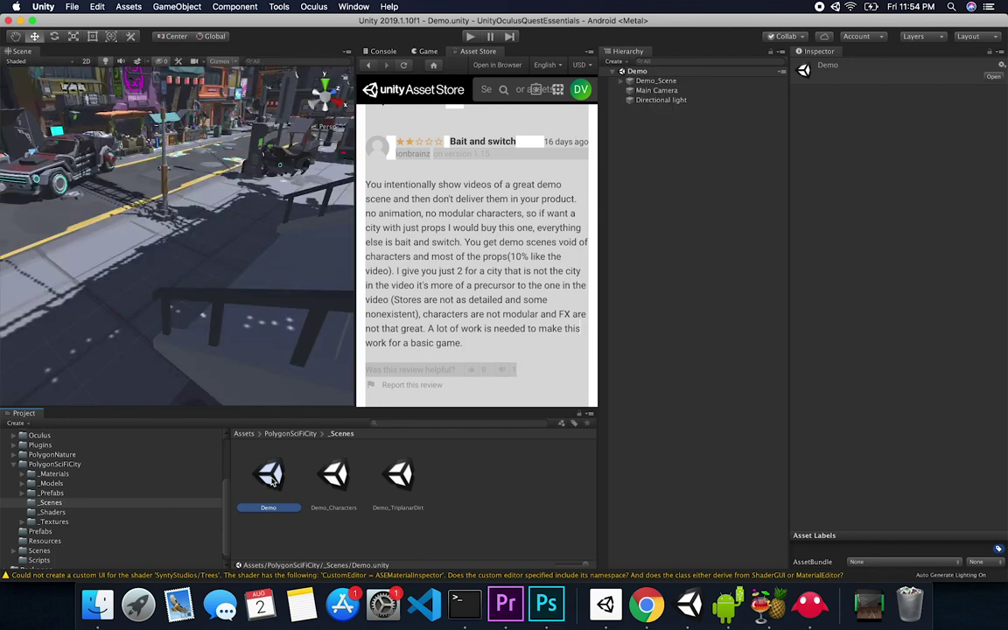
{"action": "scroll", "coordinate": [223, 239], "scroll_direction": "down", "scroll_amount": 2}
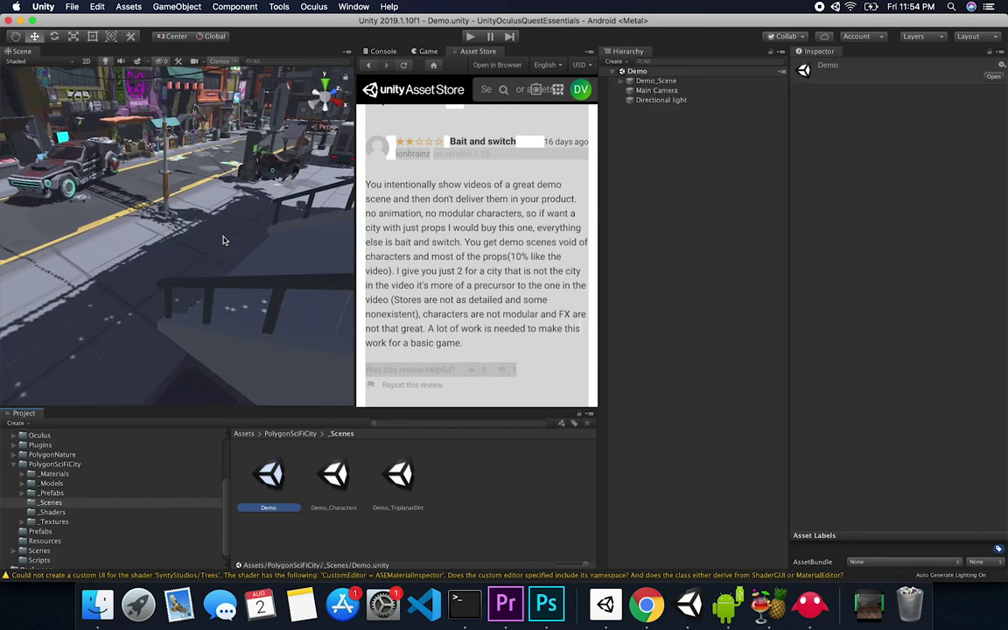
- Expand the Demo_Scene object, select SM_Sign_Neon_01 (5) and look through the list of child objects
{"action": "left_click", "coordinate": [646, 81]}
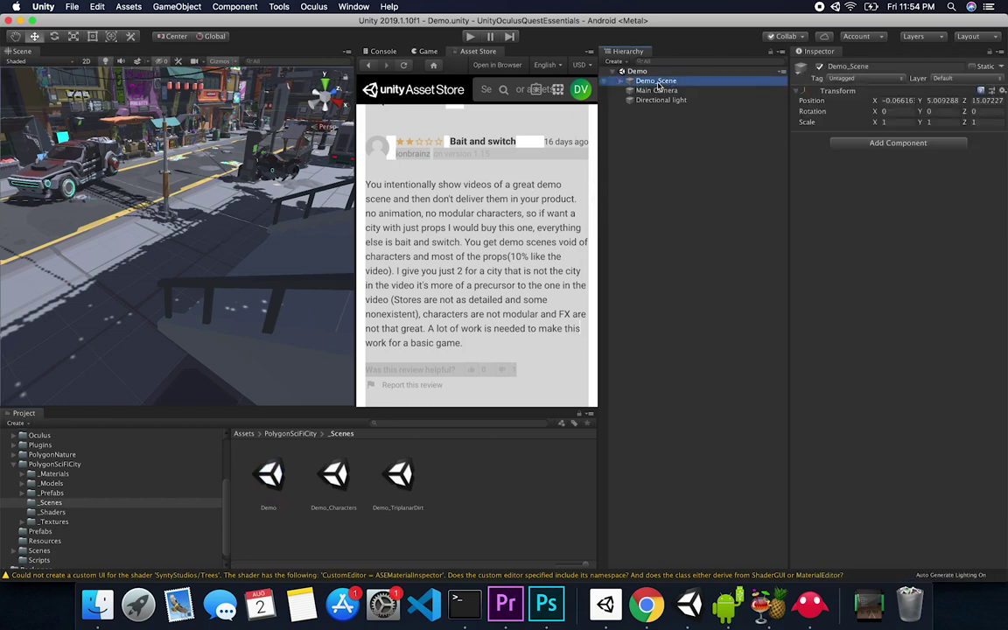
{"action": "key", "text": "Right"}
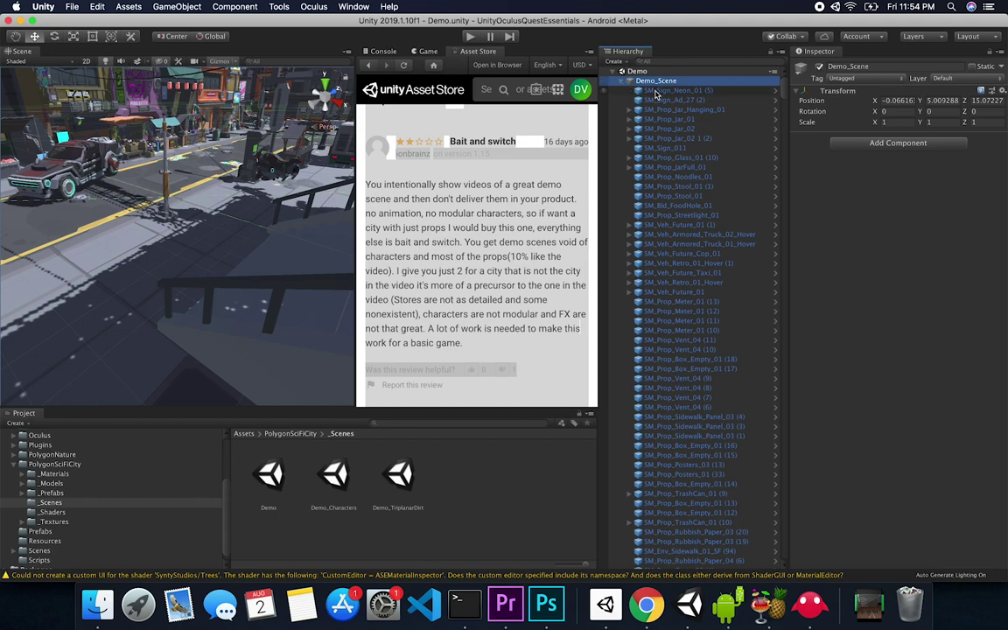
{"action": "left_click", "coordinate": [658, 91]}
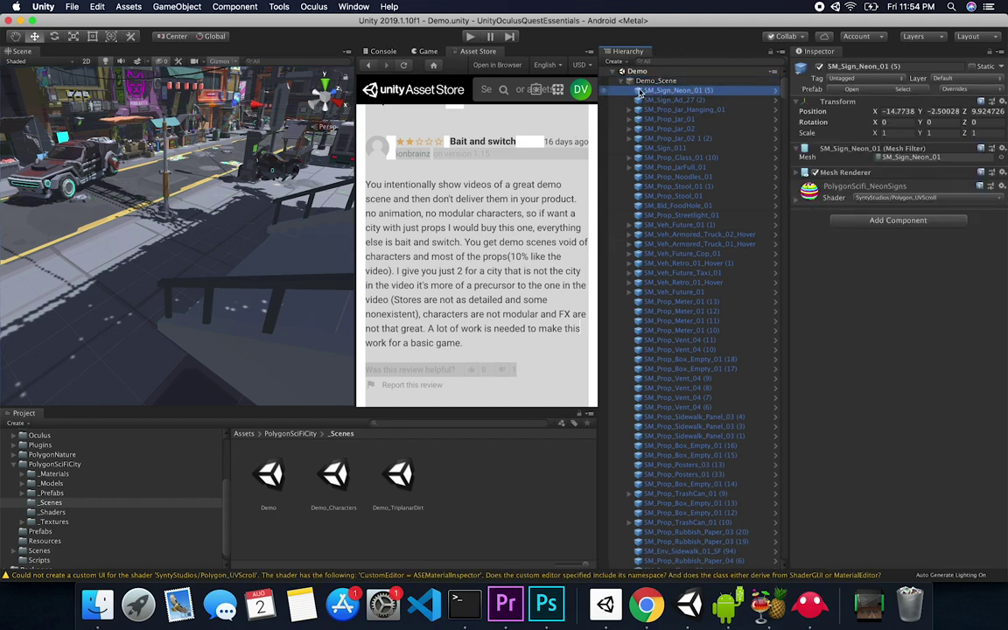
{"action": "scroll", "coordinate": [665, 271], "scroll_direction": "down", "scroll_amount": 10}
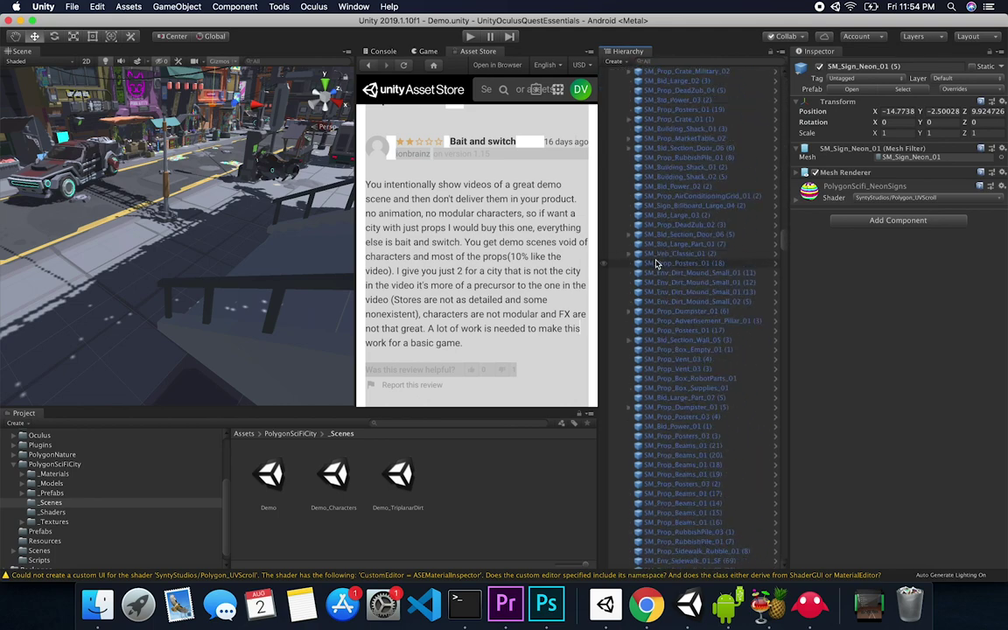
- Widen the Hierarchy and show the contents of the project's own Scenes folder as a compact list
{"action": "left_click_drag", "start_coordinate": [785, 271], "coordinate": [829, 321]}
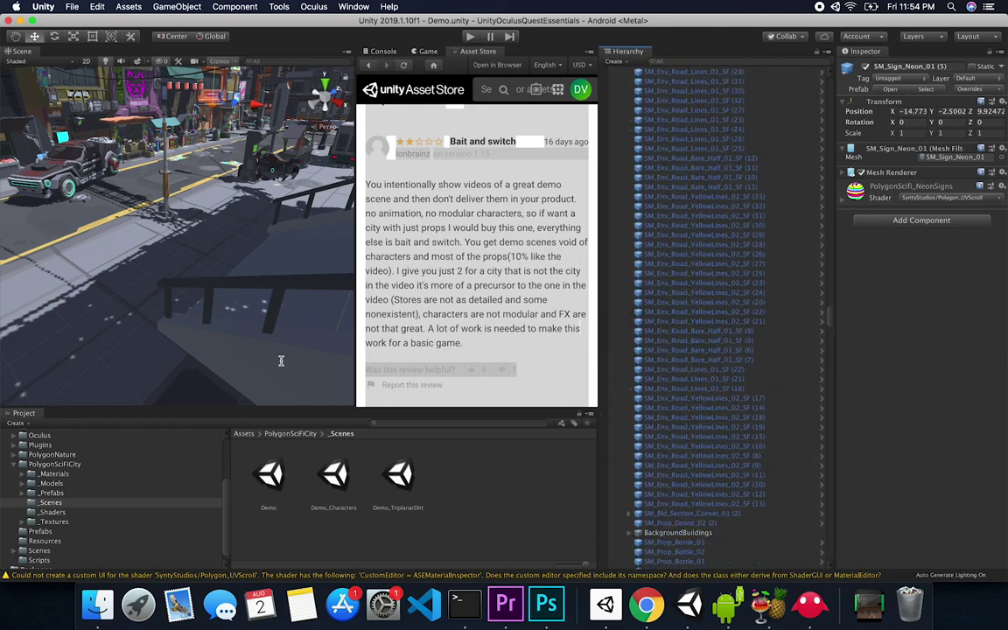
{"action": "left_click", "coordinate": [40, 551]}
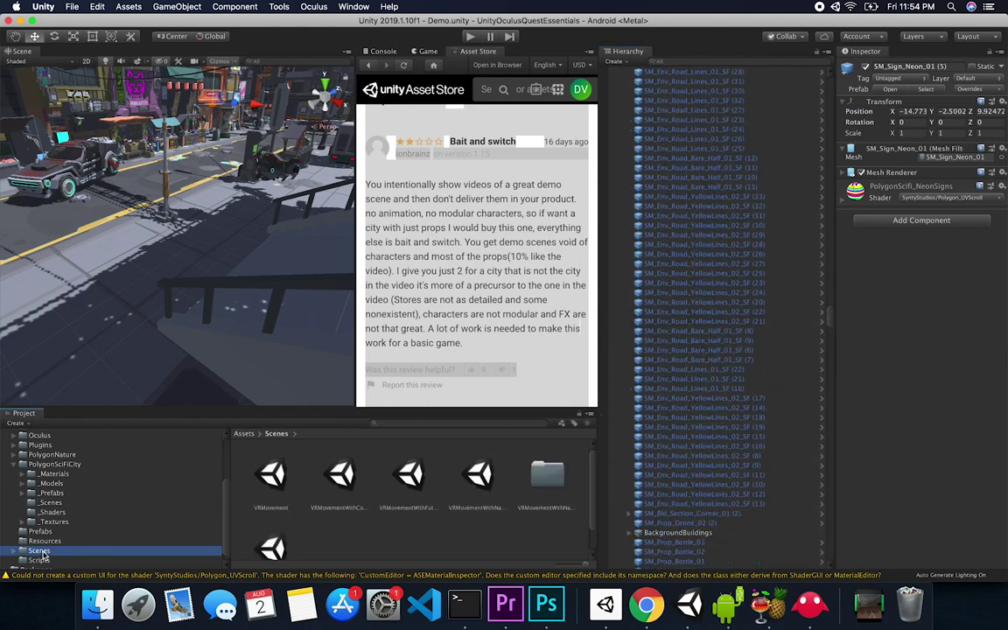
{"action": "left_click_drag", "start_coordinate": [581, 563], "coordinate": [549, 564]}
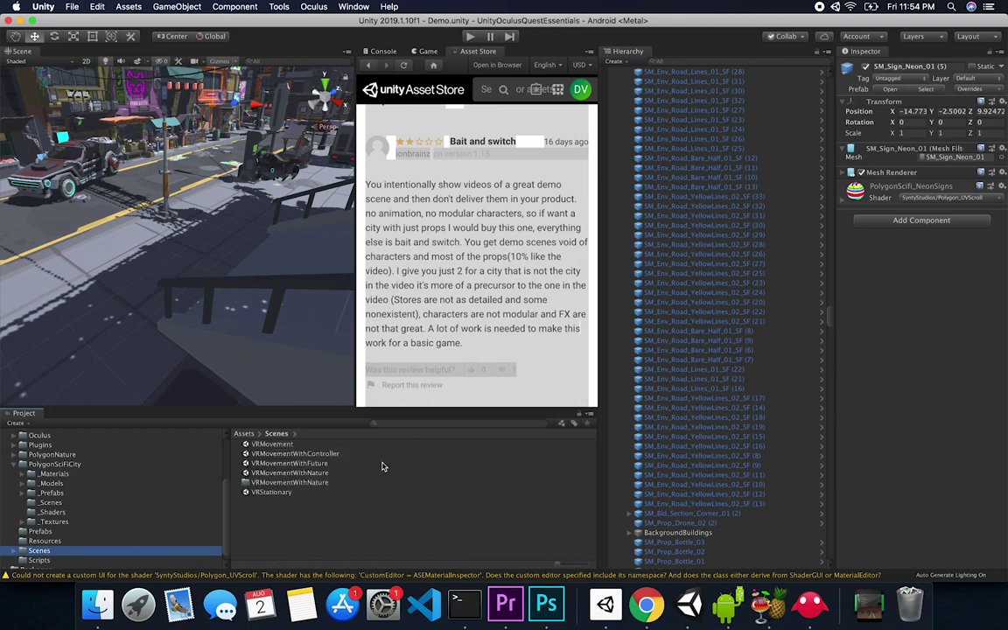
- Open the VRMovementWithNature scene and briefly expand its Environment object
{"action": "left_click", "coordinate": [290, 473]}
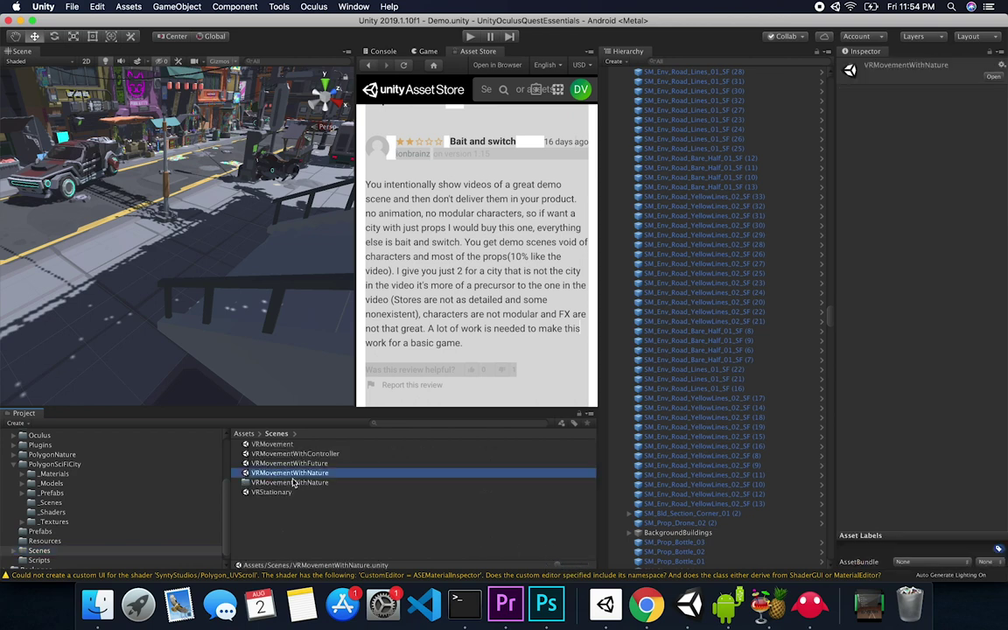
{"action": "left_click", "coordinate": [294, 465]}
{"action": "left_click", "coordinate": [296, 473]}
{"action": "double_click", "coordinate": [296, 472]}
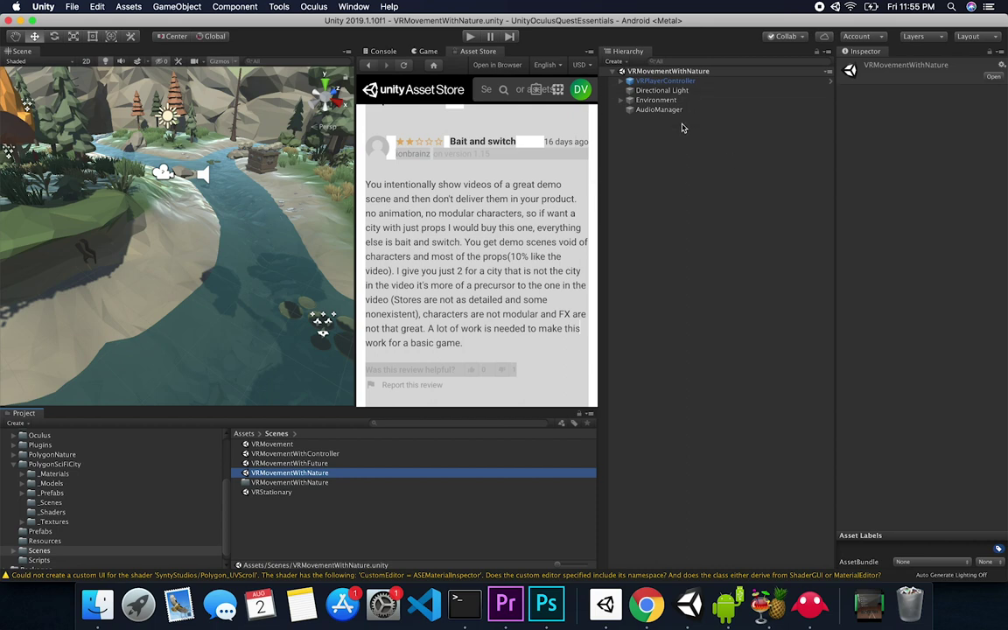
{"action": "left_click", "coordinate": [621, 100]}
{"action": "left_click", "coordinate": [621, 100]}
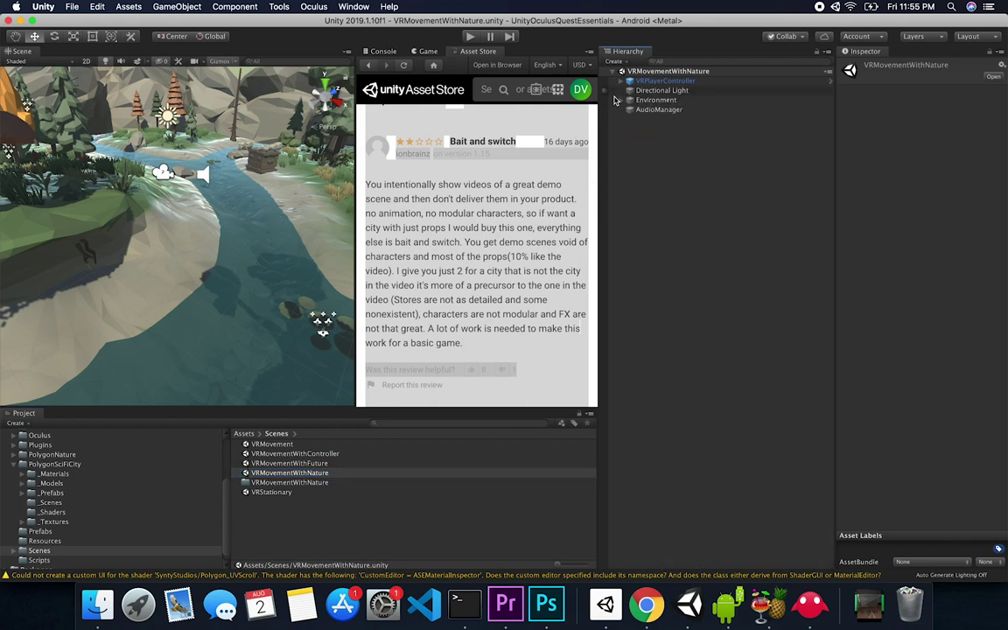
- Open the VRMovementWithFuture scene, look through the children of its Environment object and select Grabbables
{"action": "left_click", "coordinate": [280, 464]}
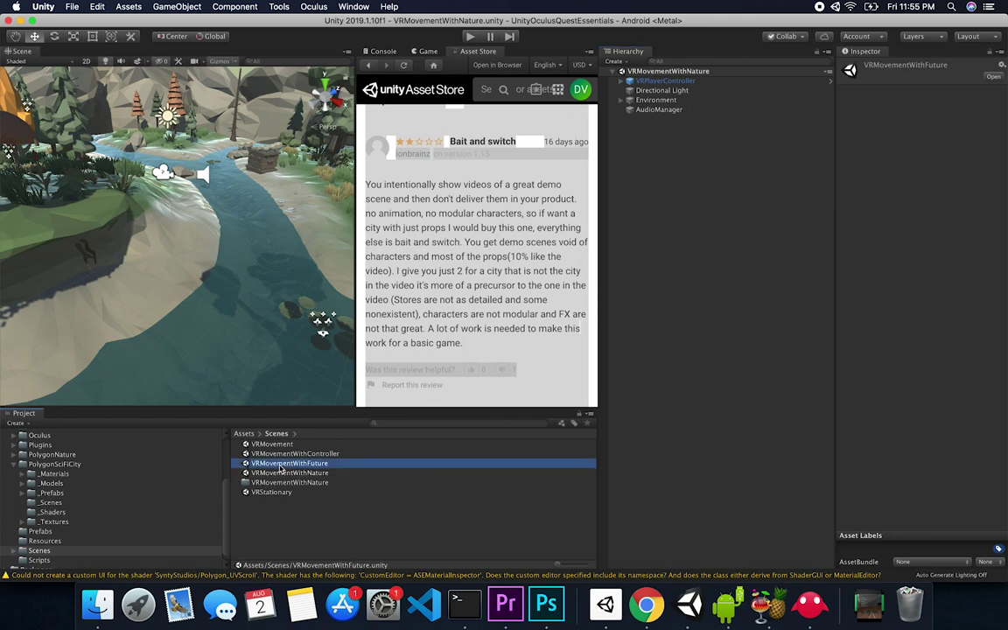
{"action": "double_click", "coordinate": [280, 466]}
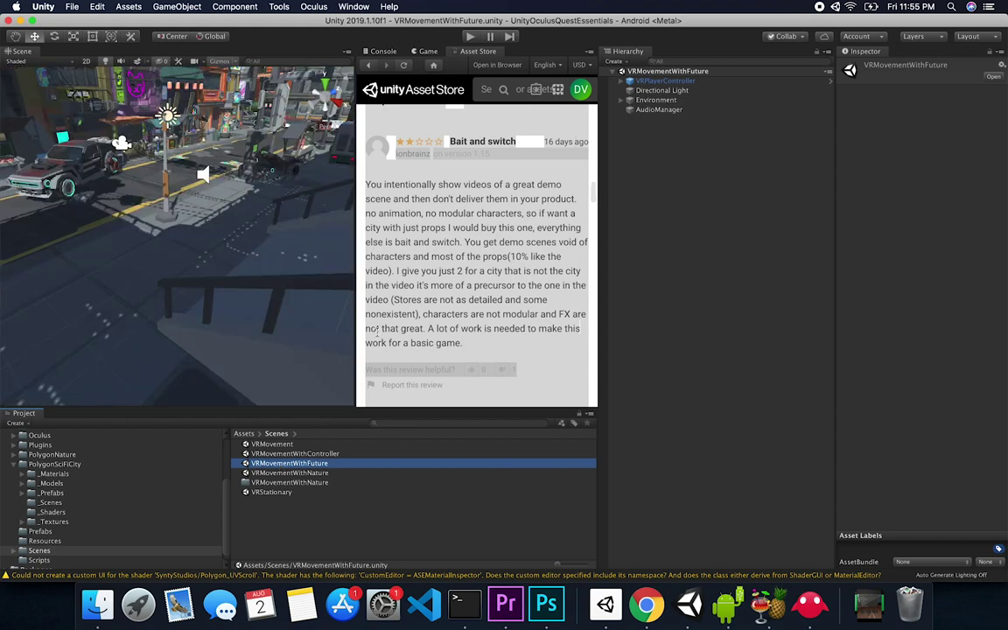
{"action": "left_click", "coordinate": [621, 100]}
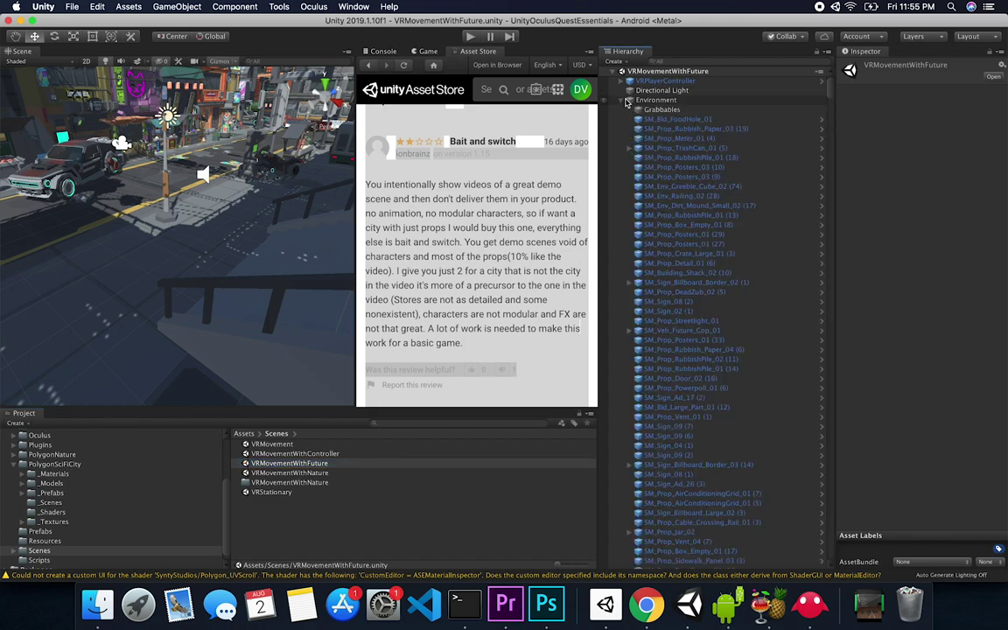
{"action": "scroll", "coordinate": [675, 375], "scroll_direction": "down", "scroll_amount": 15}
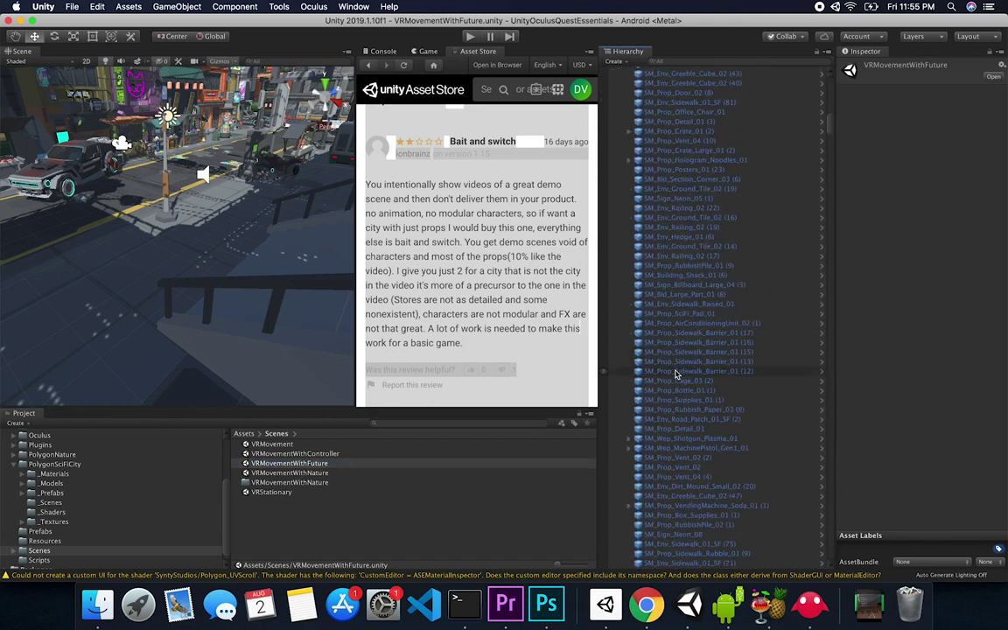
{"action": "scroll", "coordinate": [675, 375], "scroll_direction": "up", "scroll_amount": 15}
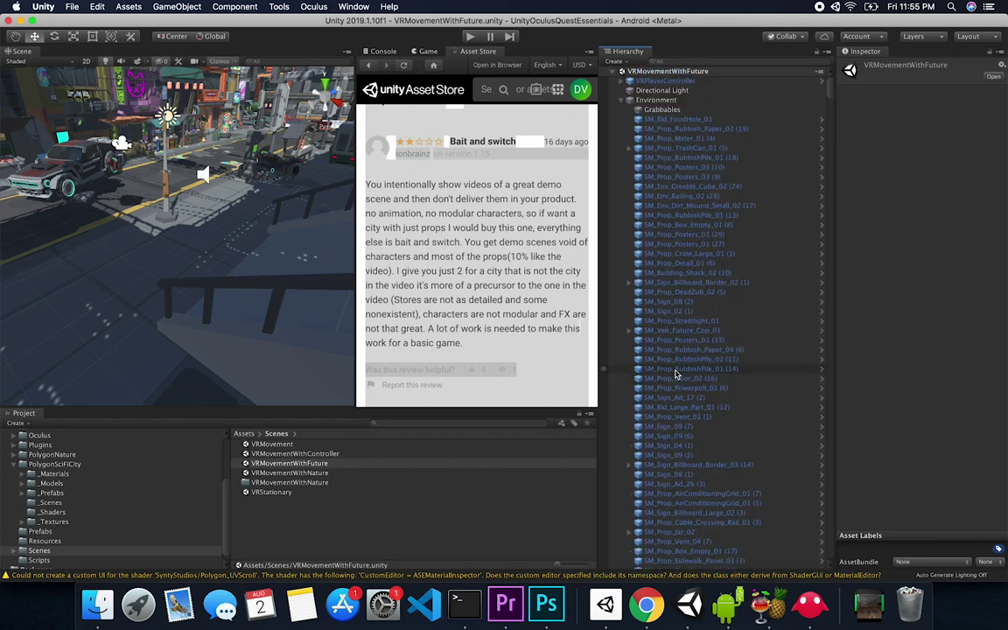
{"action": "left_click", "coordinate": [662, 109]}
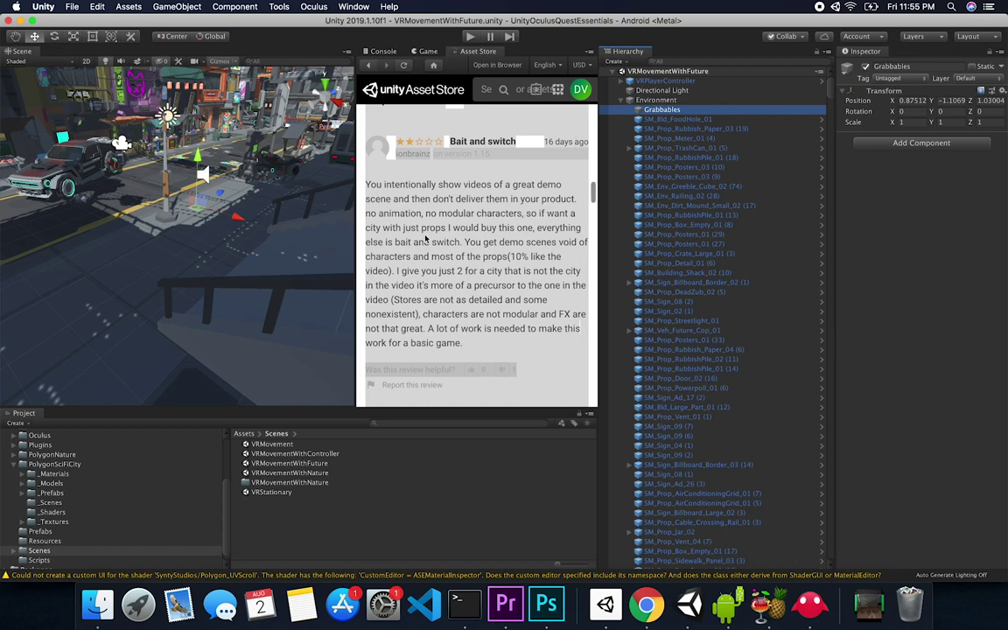
- Inspect the scene's VRPlayerController components and show the contents of the project's Prefabs folder
{"action": "left_click", "coordinate": [657, 80]}
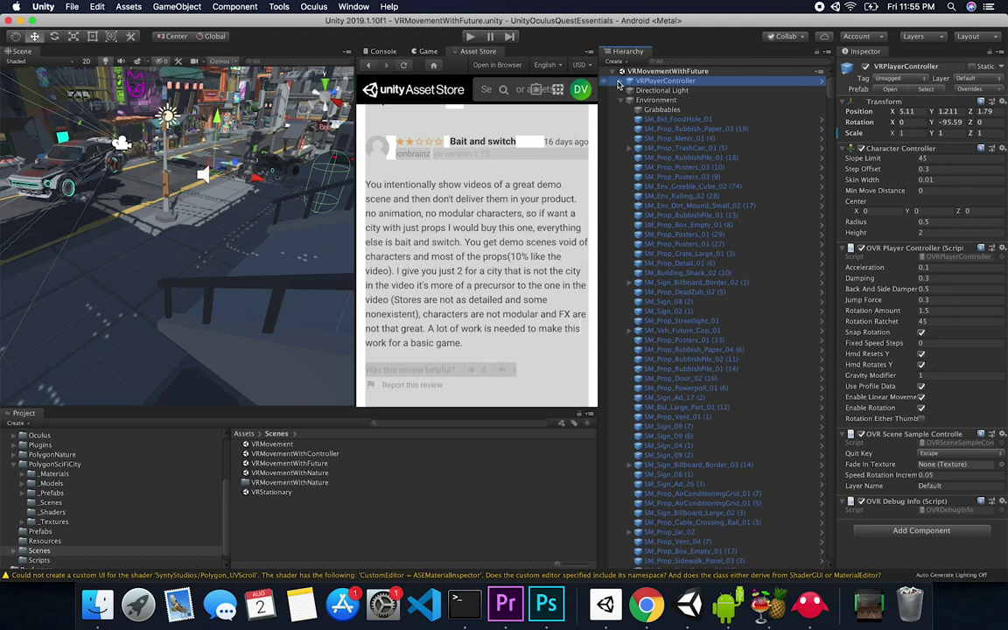
{"action": "left_click", "coordinate": [459, 409]}
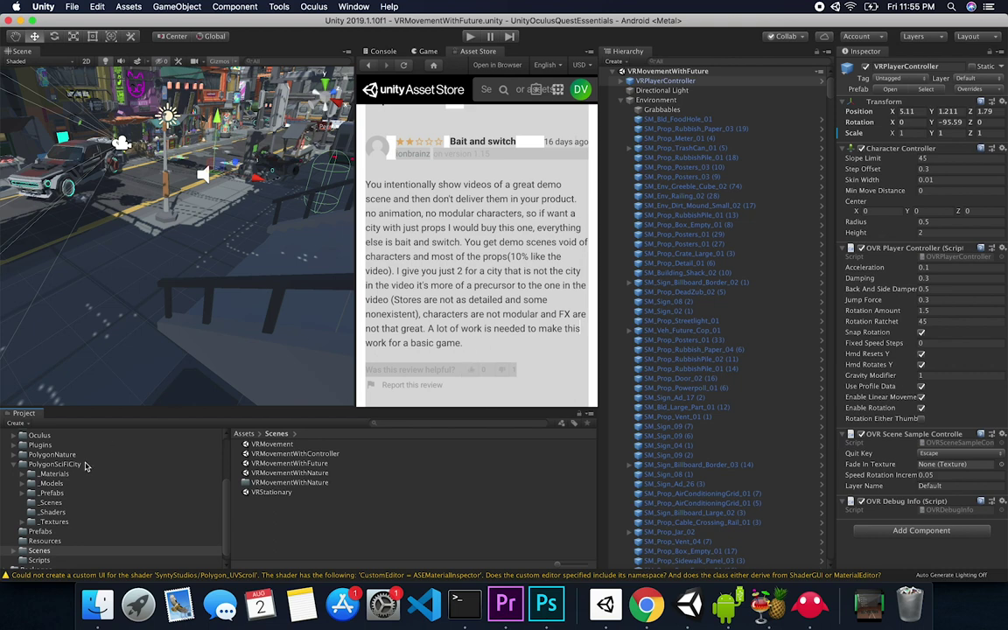
{"action": "left_click", "coordinate": [44, 531]}
{"action": "scroll", "coordinate": [66, 517], "scroll_direction": "down", "scroll_amount": 1}
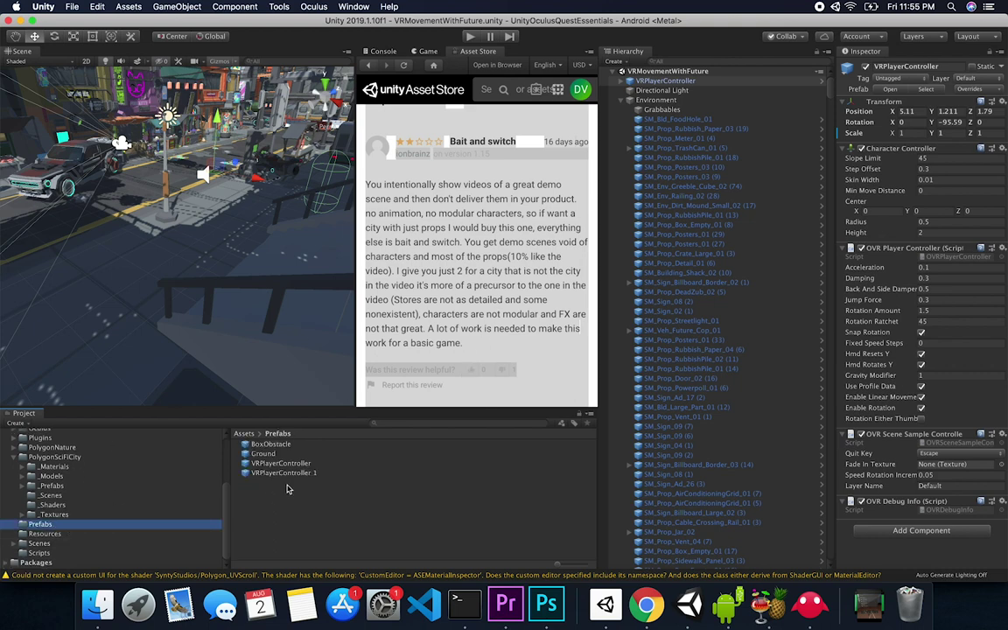
- Expand VRPlayerController down to LeftHandAnchor, frame its LeftController and inspect the controller model from several angles
{"action": "left_click", "coordinate": [651, 80]}
{"action": "left_click", "coordinate": [629, 80]}
{"action": "left_click", "coordinate": [628, 100]}
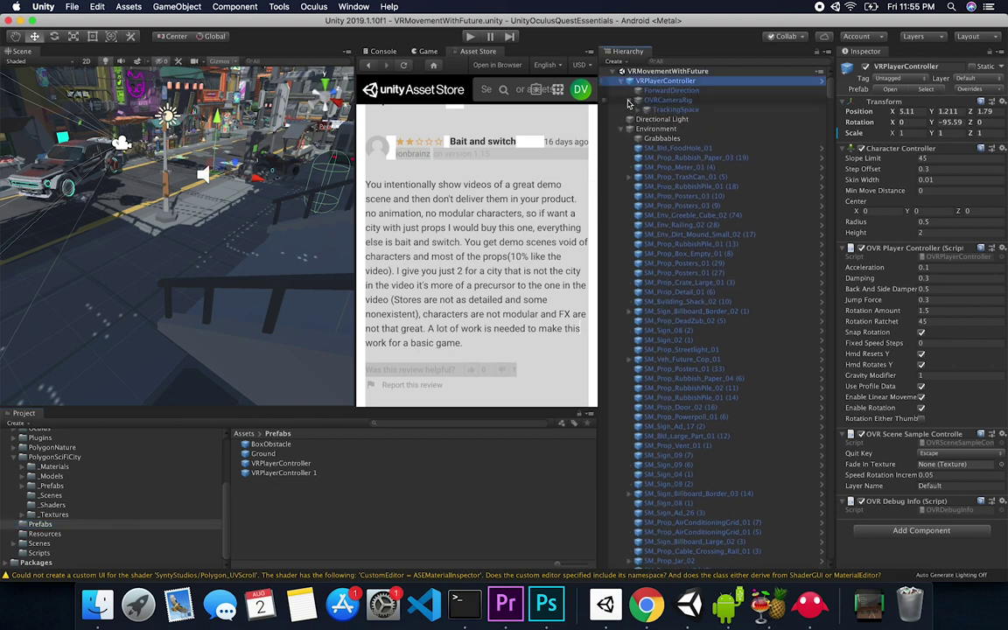
{"action": "left_click", "coordinate": [637, 109]}
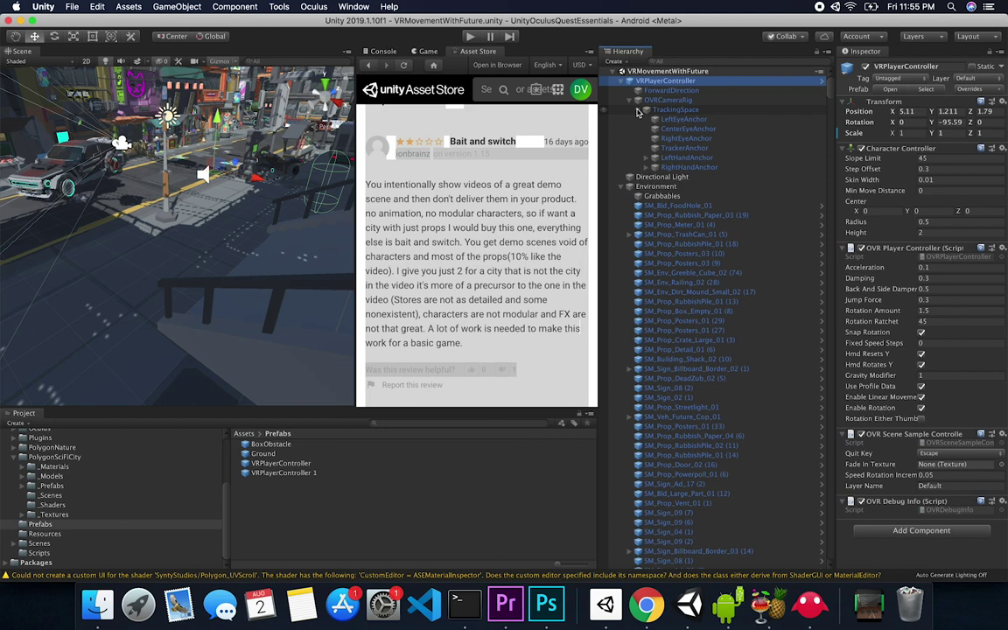
{"action": "left_click", "coordinate": [645, 158]}
{"action": "left_click", "coordinate": [662, 167]}
{"action": "double_click", "coordinate": [670, 178]}
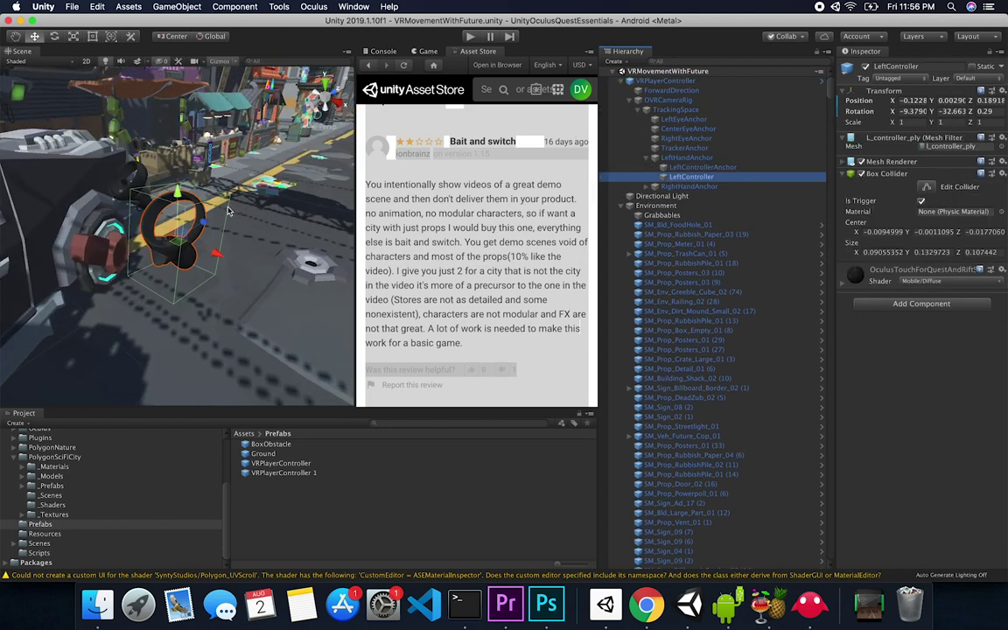
{"action": "left_click_drag", "start_coordinate": [231, 229], "coordinate": [2, 278], "text": "alt"}
{"action": "left_click_drag", "start_coordinate": [219, 262], "coordinate": [43, 224], "text": "alt"}
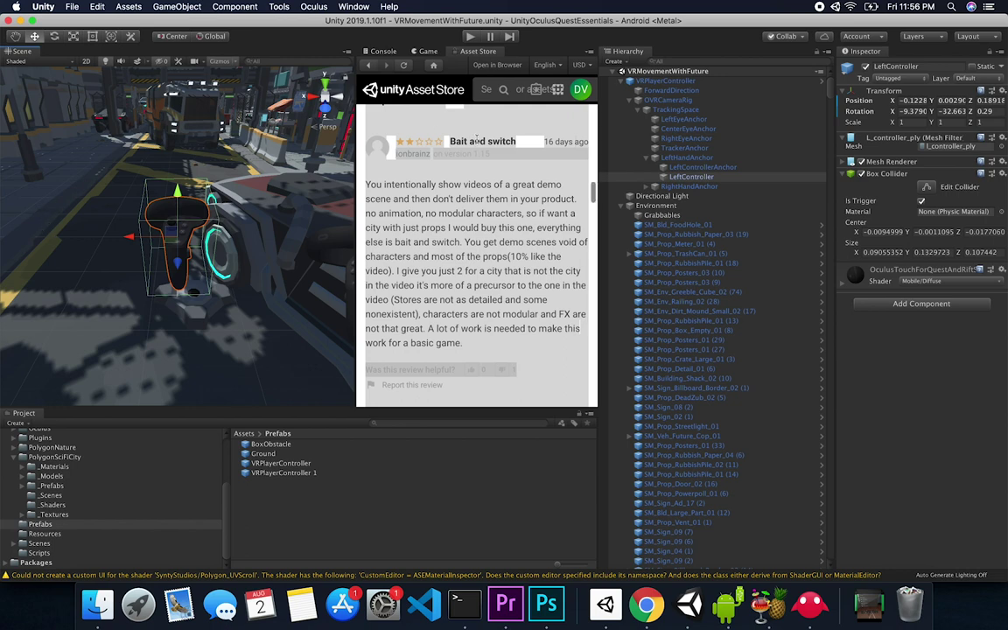
- Locate the source prefab of the scene's VRPlayerController and inspect the VRPlayerController 1 and VRPlayerController prefabs
{"action": "left_click", "coordinate": [657, 83]}
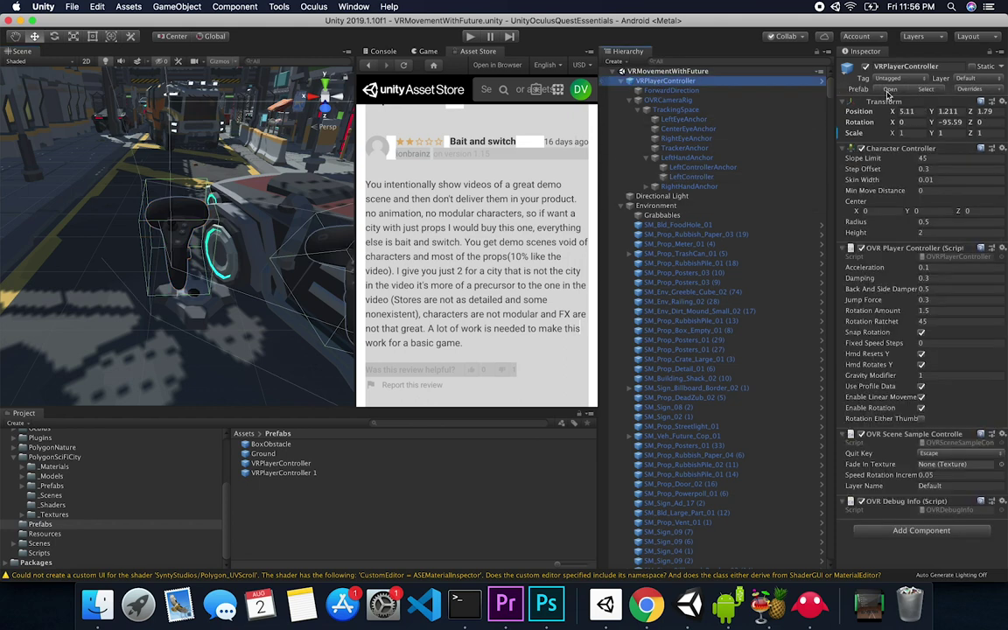
{"action": "left_click", "coordinate": [280, 473]}
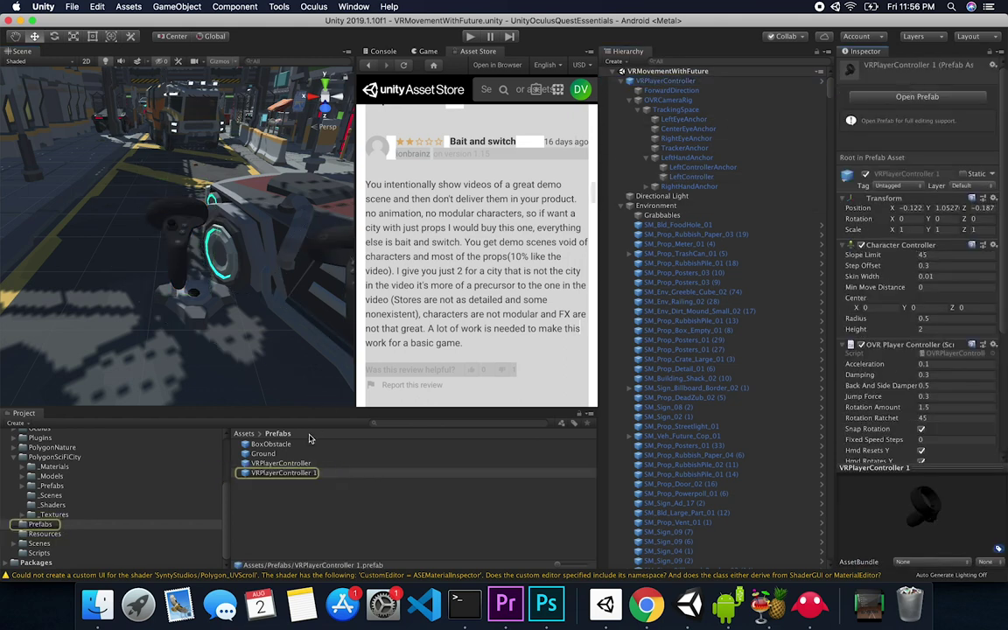
{"action": "left_click", "coordinate": [294, 464]}
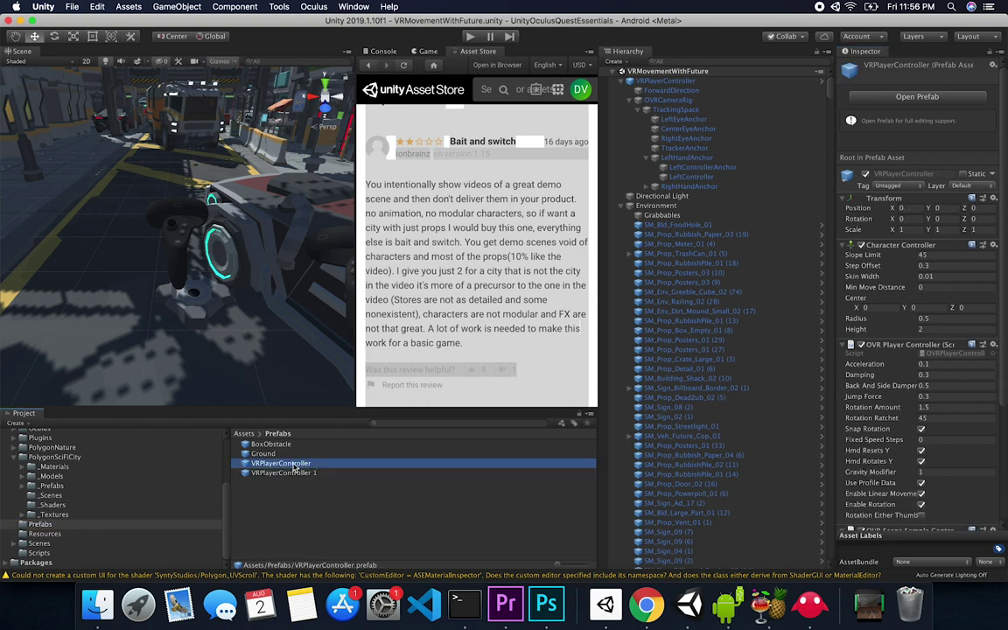
- Place a temporary VRPlayerController prefab instance in the scene, inspect its hierarchy down to LeftHandAnchor, and delete it
{"action": "left_click_drag", "start_coordinate": [294, 469], "coordinate": [118, 306]}
{"action": "left_click", "coordinate": [665, 196]}
{"action": "left_click", "coordinate": [629, 196]}
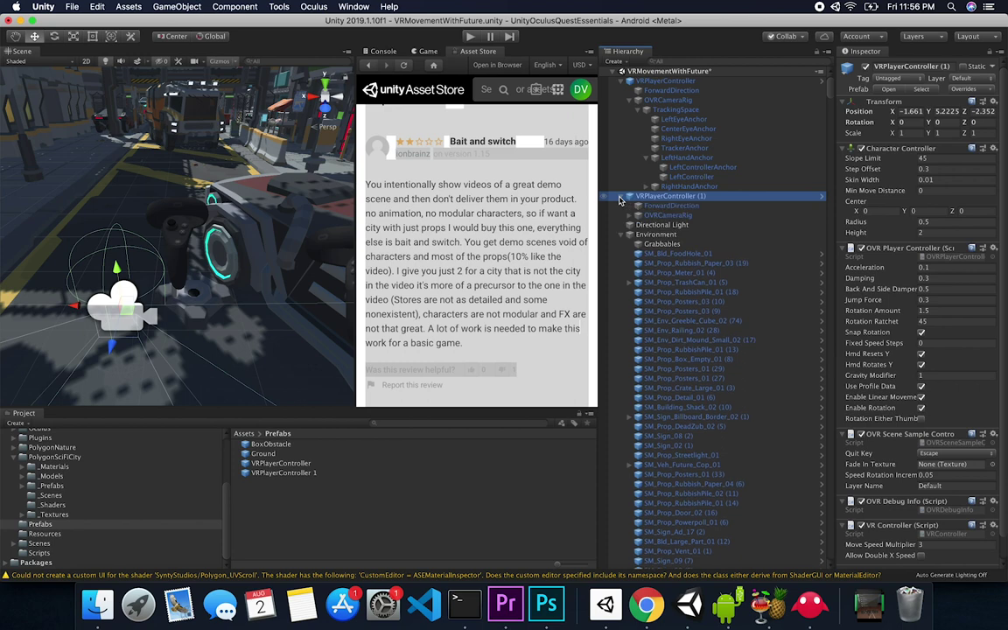
{"action": "left_click", "coordinate": [632, 215]}
{"action": "left_click", "coordinate": [645, 225]}
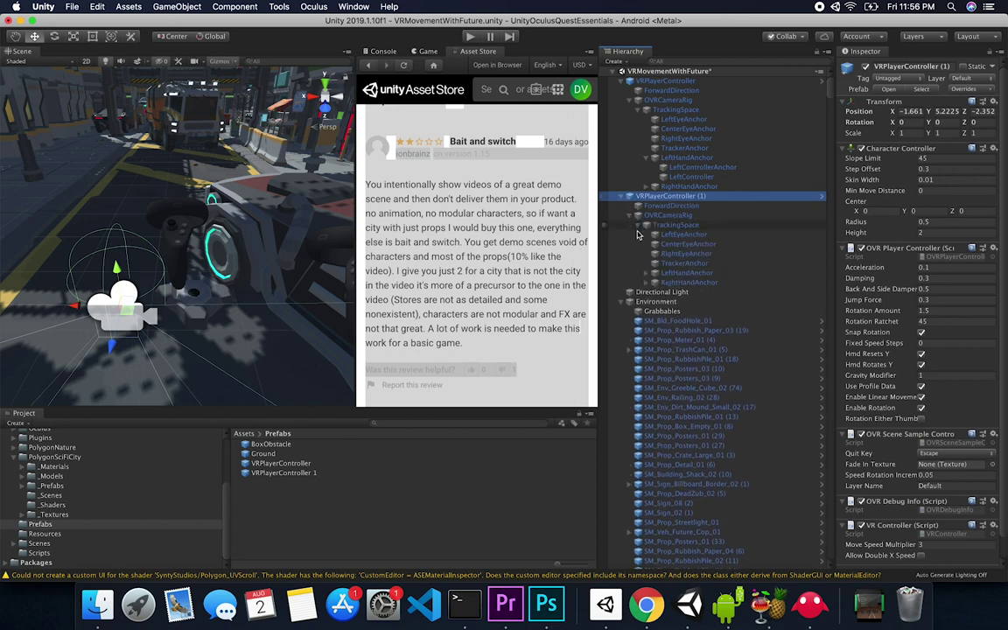
{"action": "left_click", "coordinate": [653, 273]}
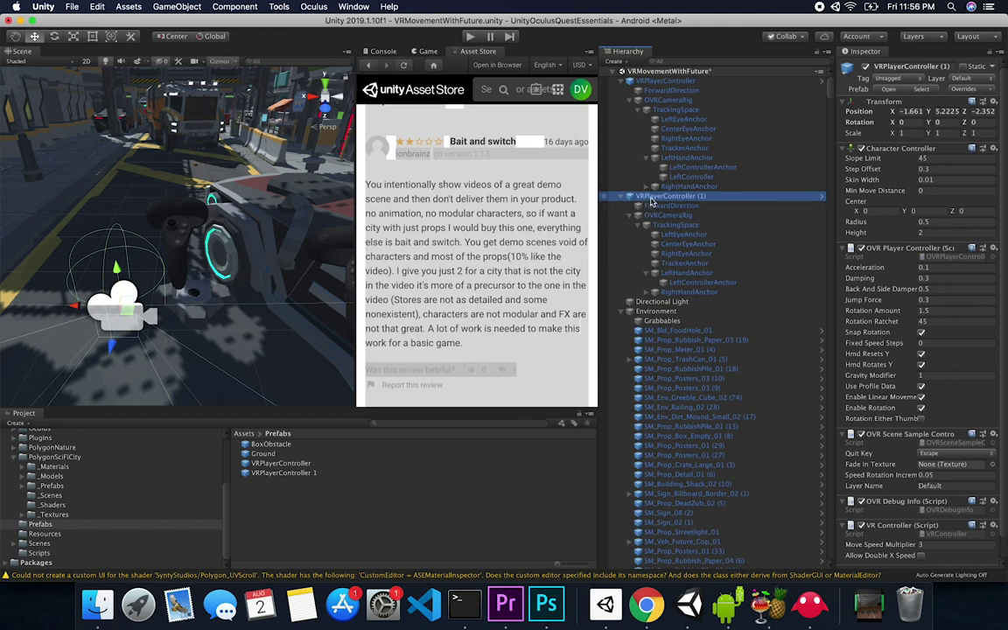
{"action": "key", "text": "super+BackSpace"}
- Rename the VRPlayerController prefab as VRPlayerControllerBasic
{"action": "left_click", "coordinate": [297, 465]}
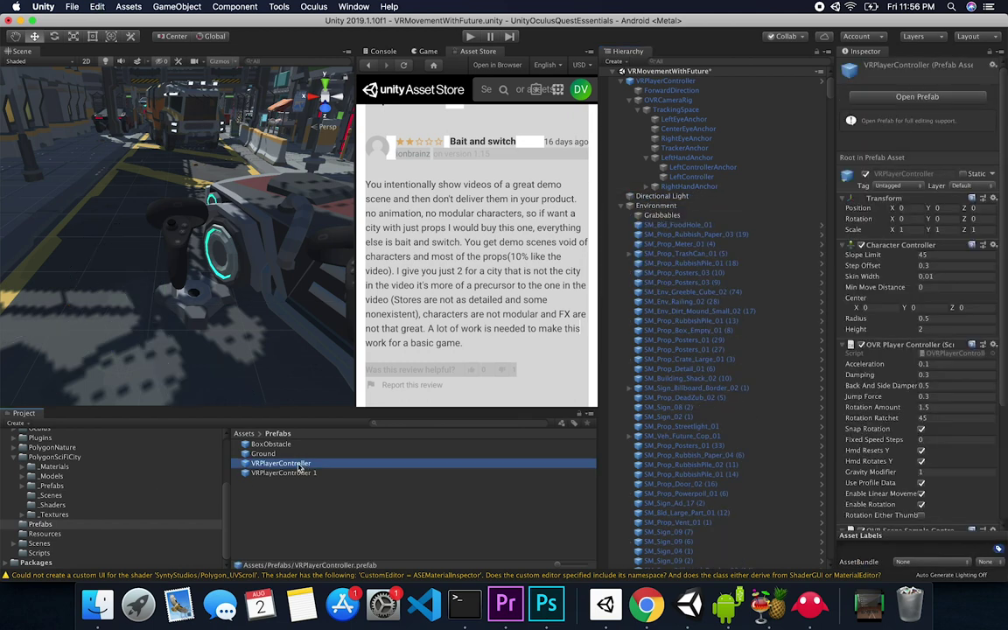
{"action": "left_click", "coordinate": [297, 464]}
{"action": "type", "text": "Basic"}
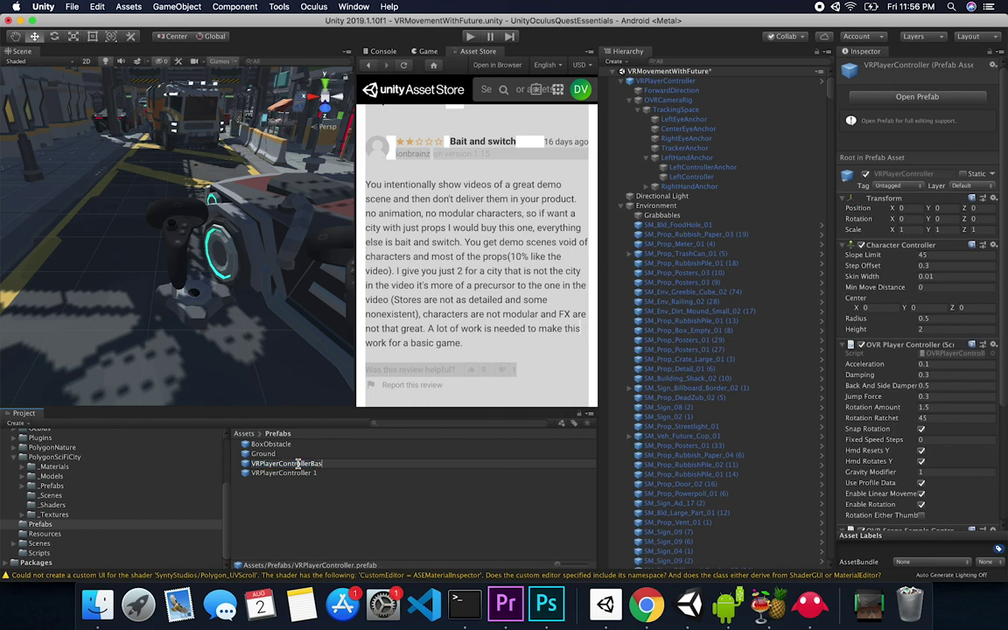
{"action": "key", "text": "Return"}
- Rename the VRPlayerController 1 prefab as VRPlayerControllerAdvanced
{"action": "left_click", "coordinate": [306, 464]}
{"action": "left_click", "coordinate": [308, 464]}
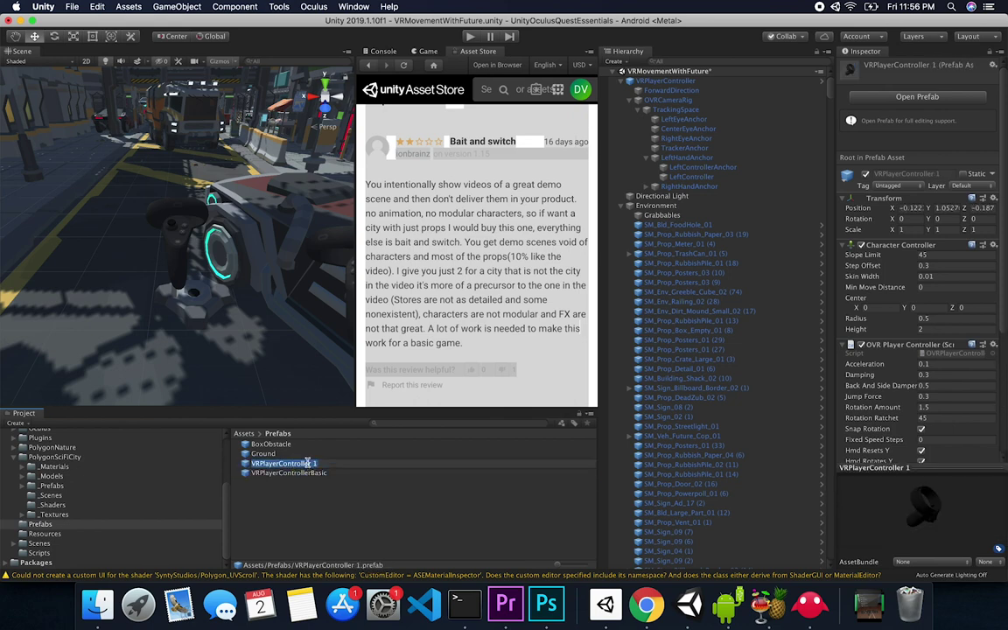
{"action": "type", "text": "Advanced"}
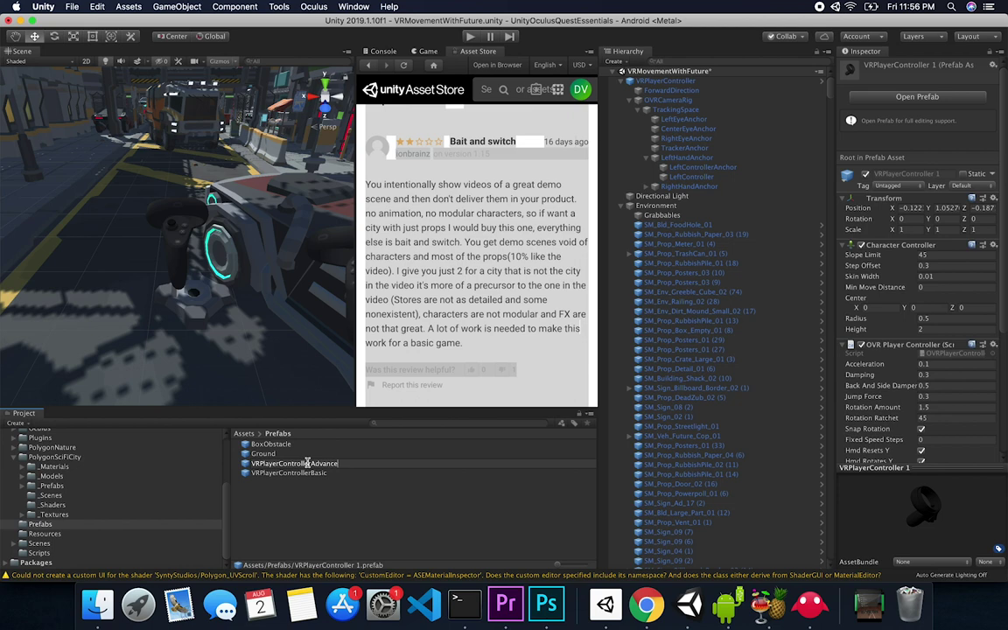
{"action": "key", "text": "Return"}
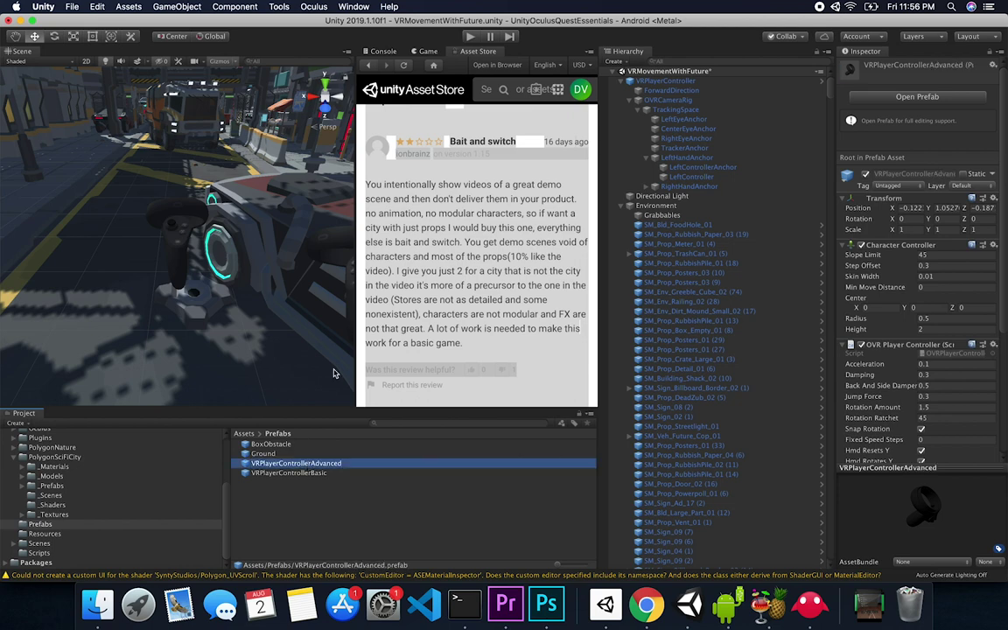
- Select VRPlayerController in the scene hierarchy and collapse its child objects
{"action": "left_click", "coordinate": [663, 81]}
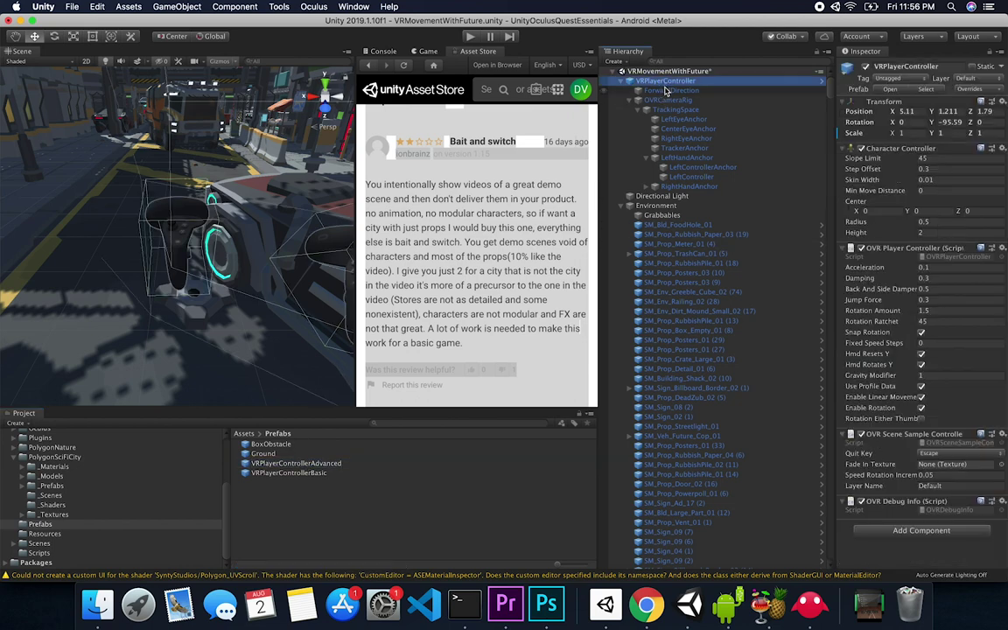
{"action": "left_click", "coordinate": [646, 186]}
{"action": "left_click", "coordinate": [621, 81]}
{"action": "left_click", "coordinate": [621, 81]}
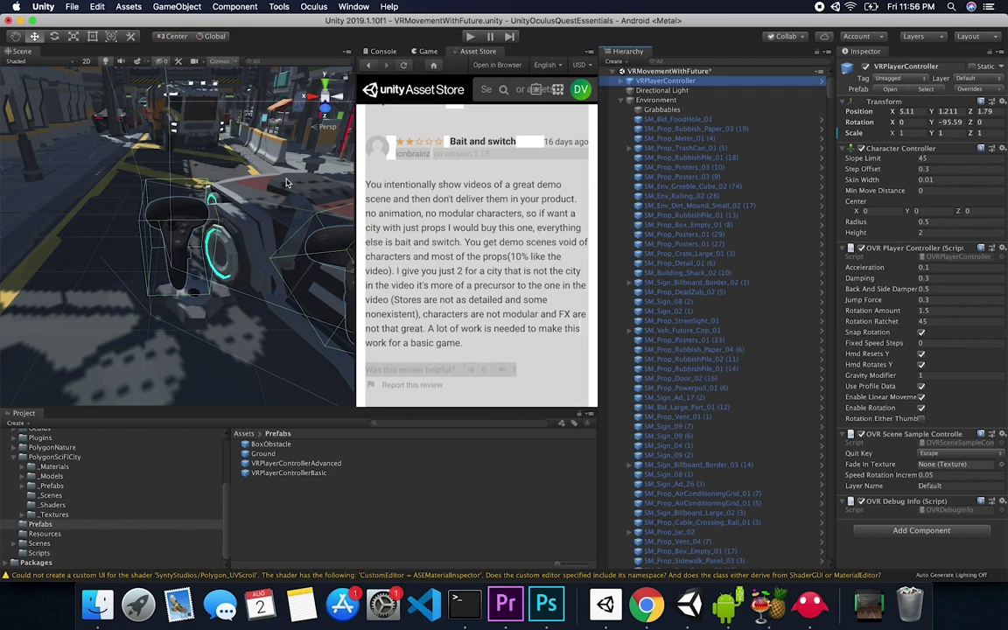
- Frame VRPlayerController within the city street and select a nearby straight sidewalk piece
{"action": "scroll", "coordinate": [288, 181], "scroll_direction": "down", "scroll_amount": 10}
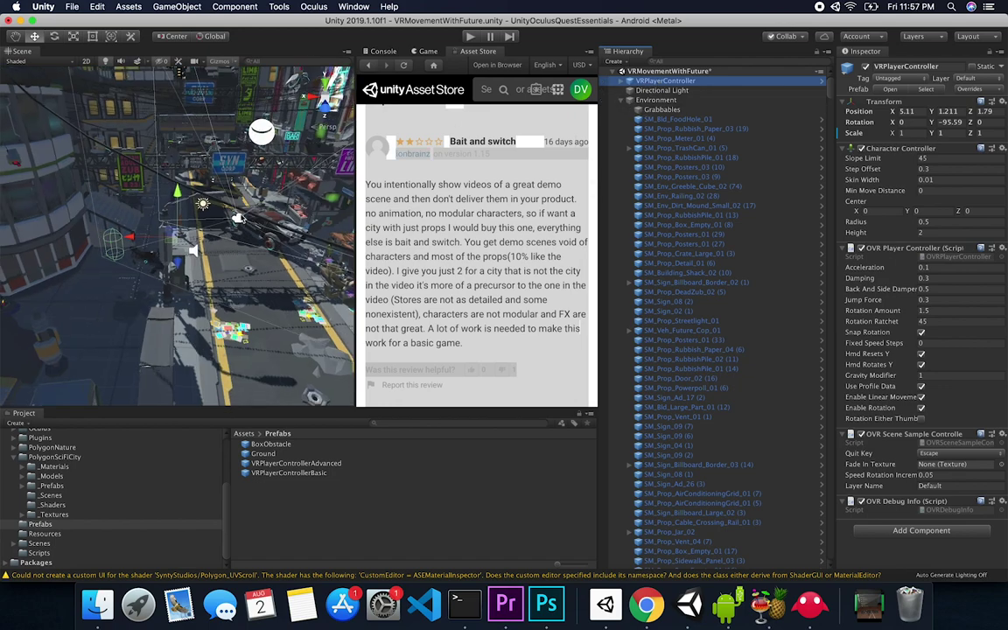
{"action": "key", "text": "f"}
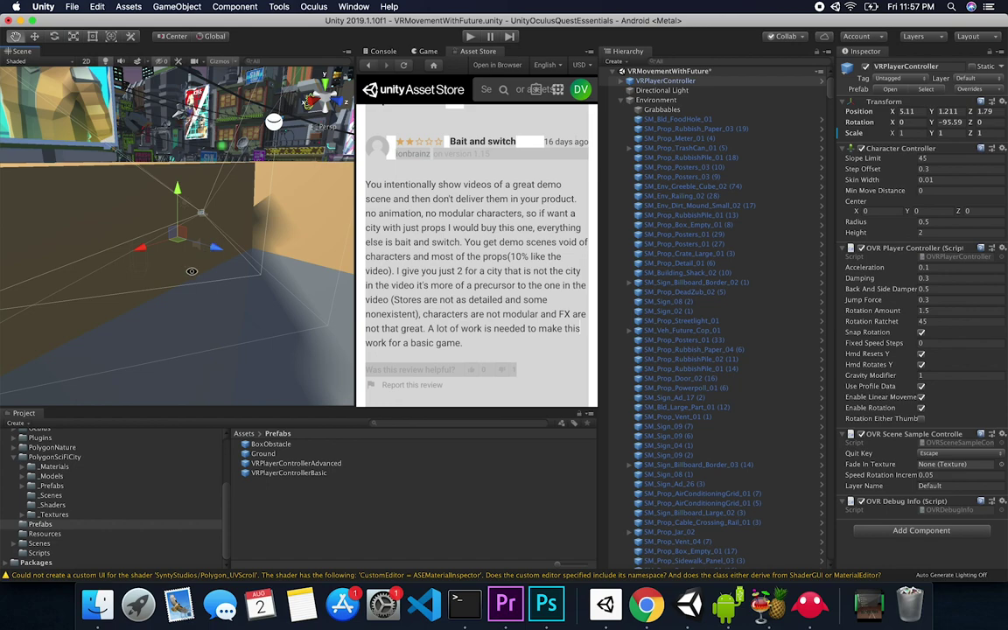
{"action": "left_click_drag", "start_coordinate": [192, 272], "coordinate": [157, 288], "text": "alt"}
{"action": "scroll", "coordinate": [131, 285], "scroll_direction": "down", "scroll_amount": 8}
{"action": "left_click", "coordinate": [113, 283]}
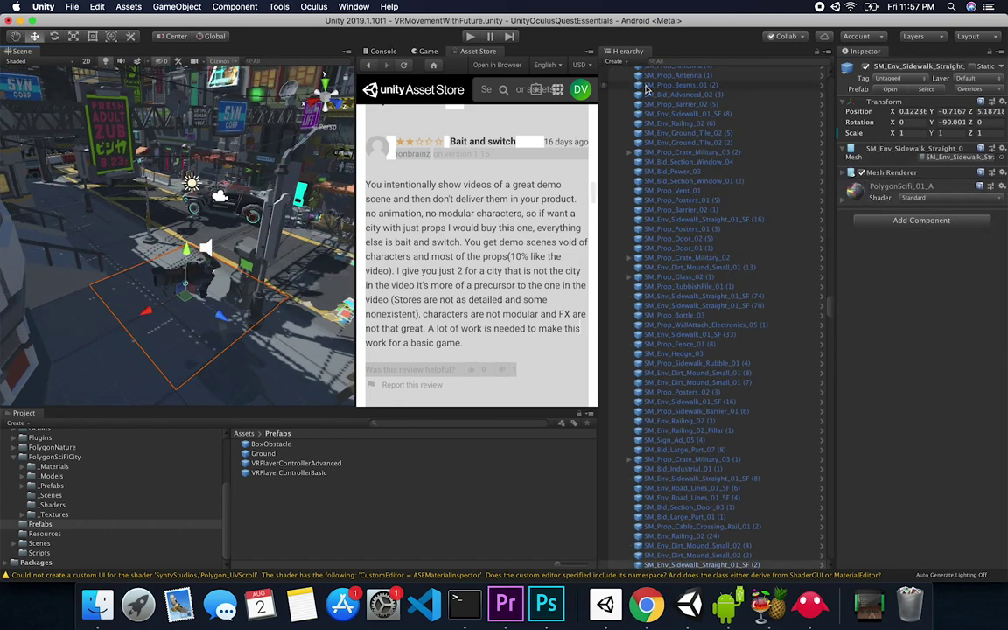
- Collapse the Environment group in the scene hierarchy, then select VRPlayerController and expand its child objects
{"action": "scroll", "coordinate": [665, 101], "scroll_direction": "up", "scroll_amount": 15}
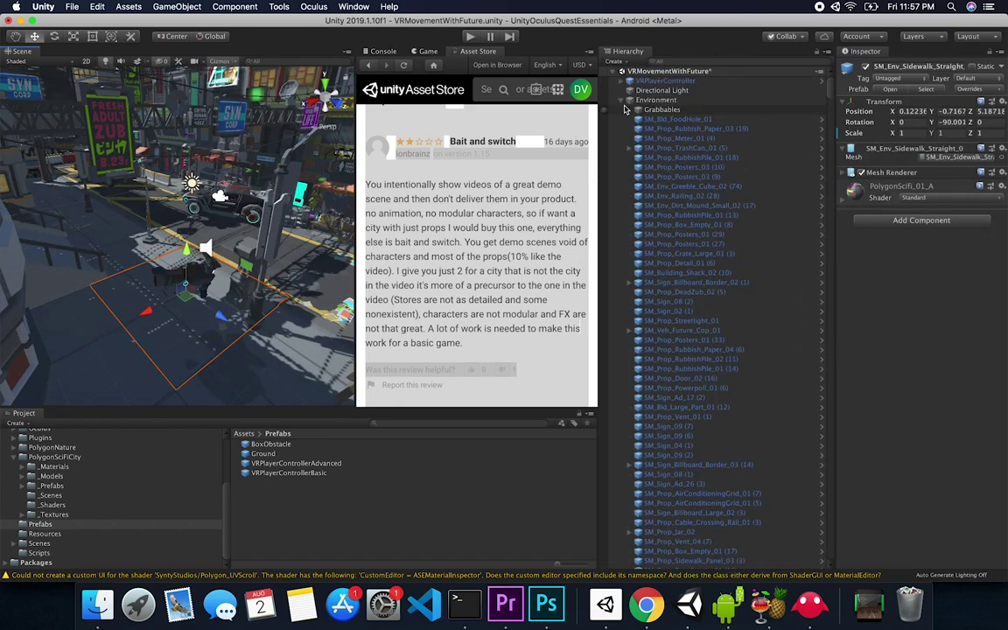
{"action": "left_click", "coordinate": [629, 99]}
{"action": "left_click", "coordinate": [632, 81]}
{"action": "left_click", "coordinate": [621, 80]}
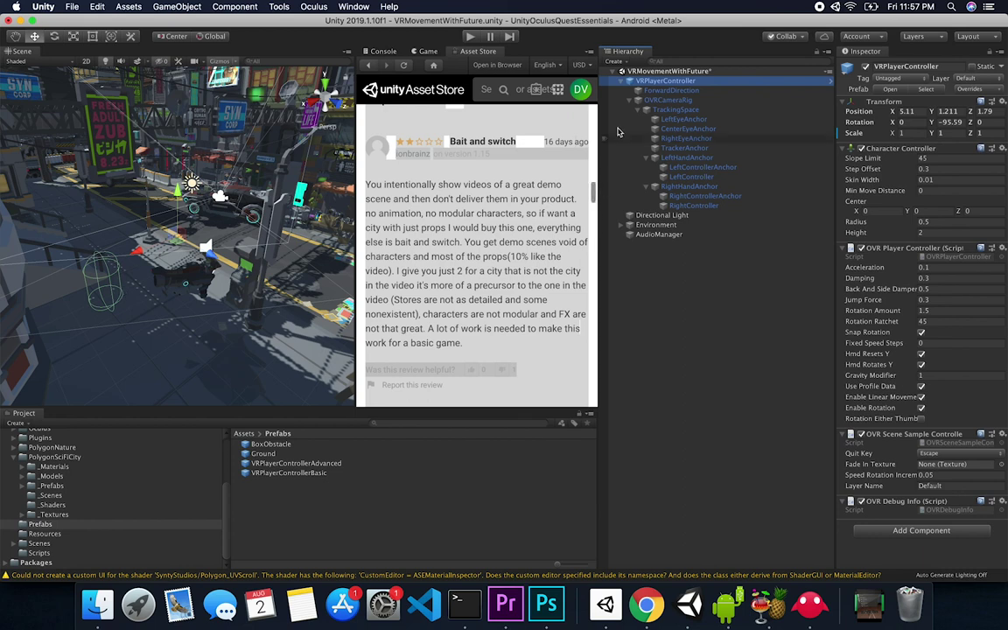
- Inspect the components of OVRCameraRig, LeftHandAnchor, RightHandAnchor, LeftController and RightController within VRPlayerController
{"action": "left_click", "coordinate": [664, 100]}
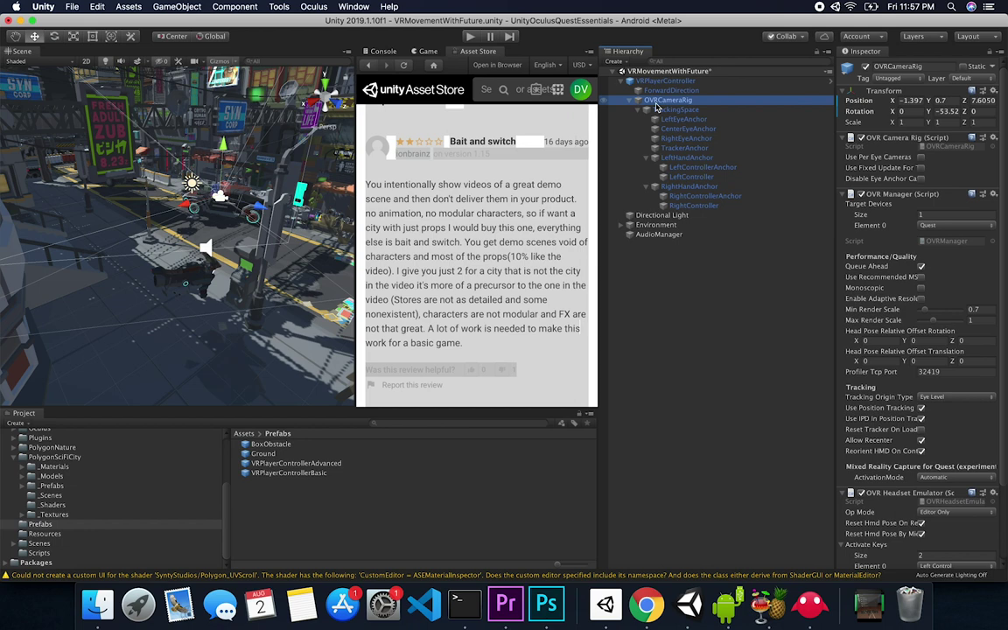
{"action": "left_click", "coordinate": [659, 158]}
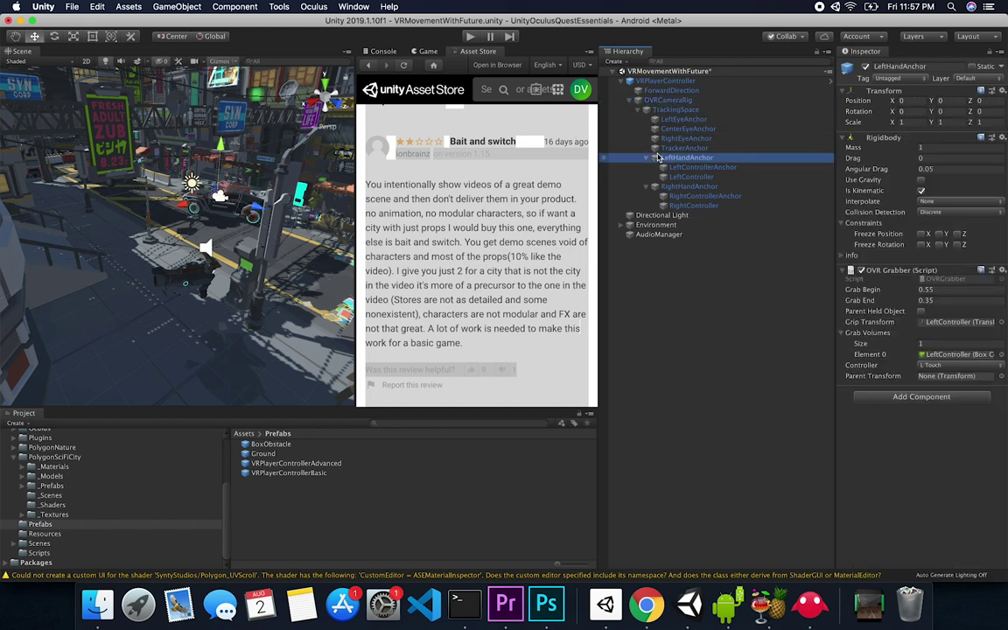
{"action": "left_click", "coordinate": [687, 186]}
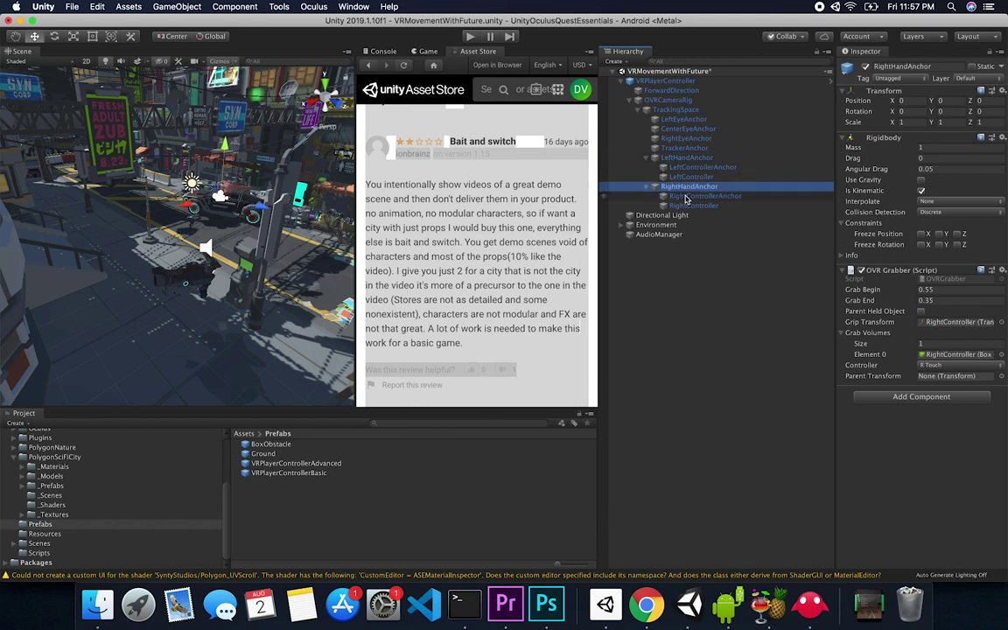
{"action": "left_click", "coordinate": [693, 177]}
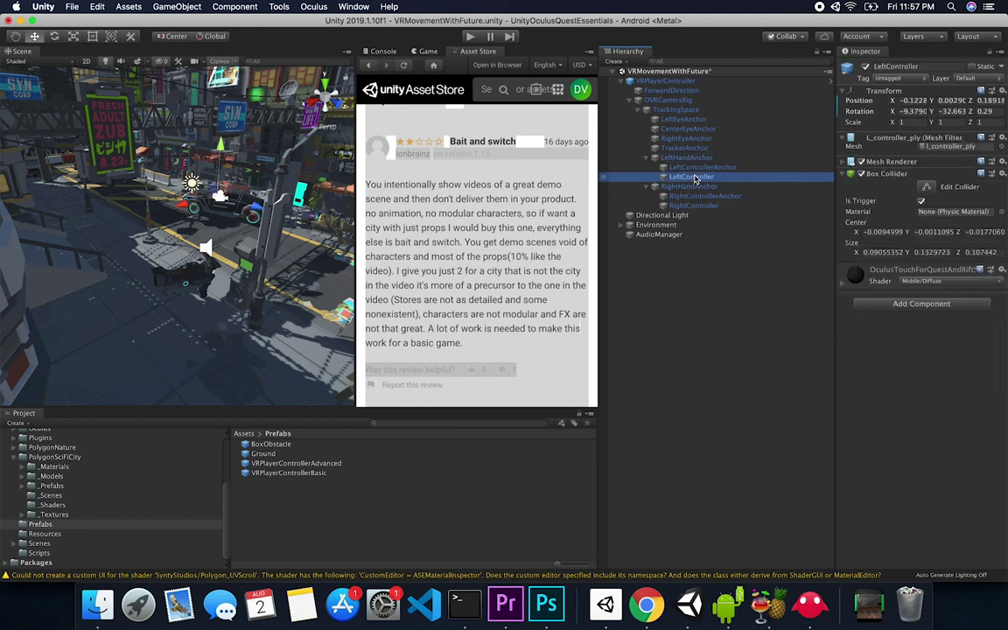
{"action": "left_click", "coordinate": [695, 206]}
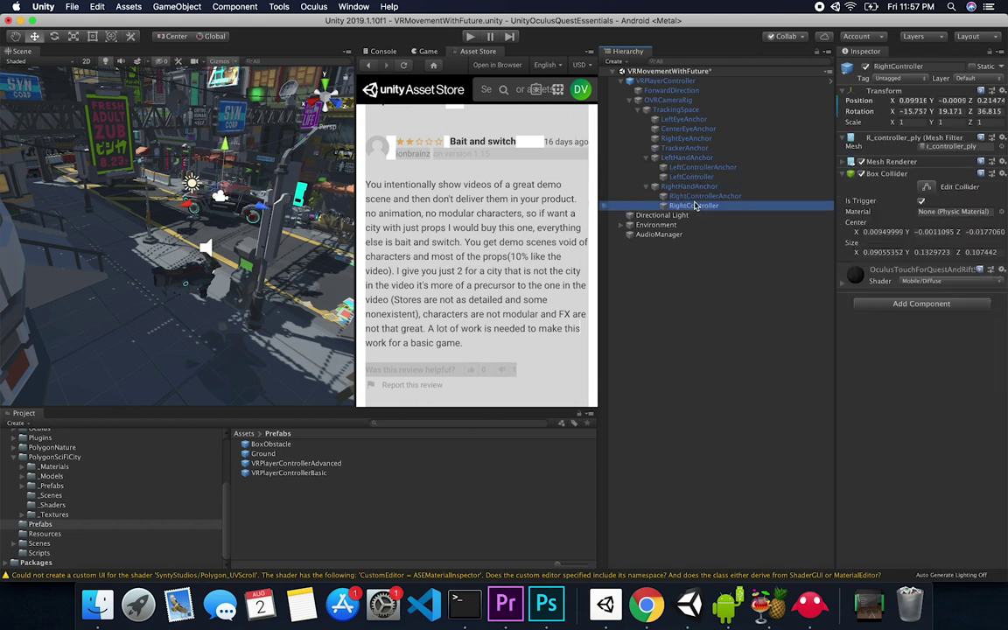